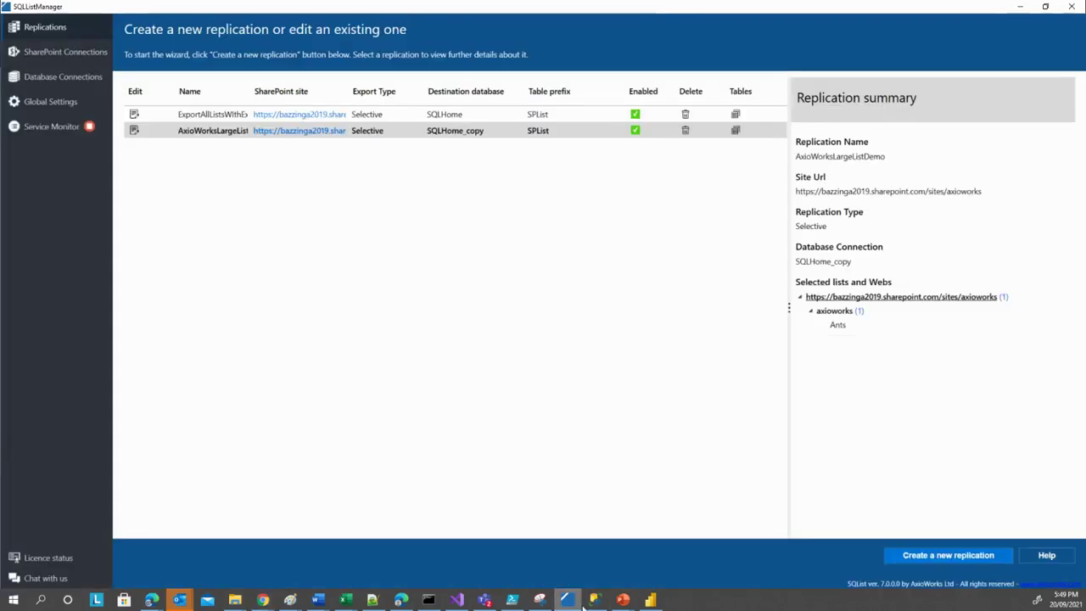
Bring up SQList Manager showing the AxioWorksLargeListDemo replication of Ants into SQLHome_copy
{"action": "left_click", "coordinate": [567, 600]}
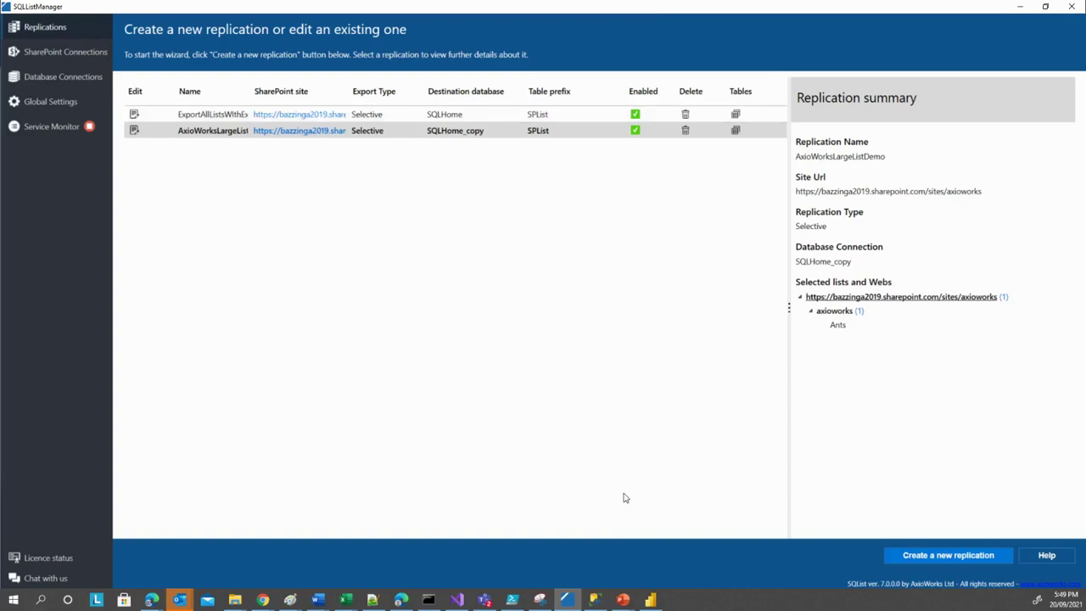
In SSMS, expand the dbo.SPList_Ants table in Object Explorer
{"action": "left_click", "coordinate": [594, 599]}
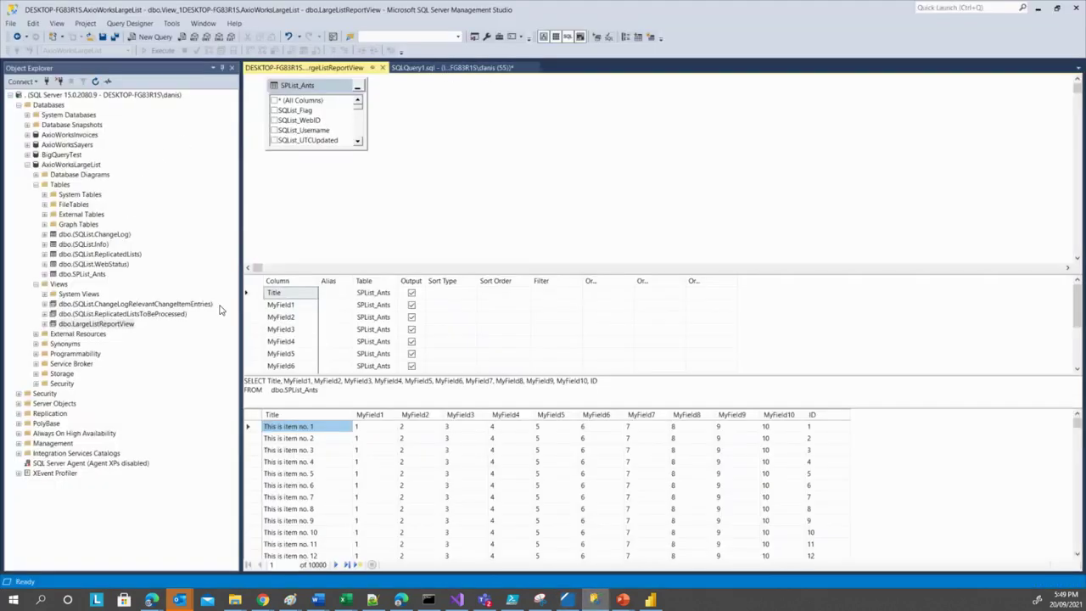
{"action": "left_click", "coordinate": [91, 274]}
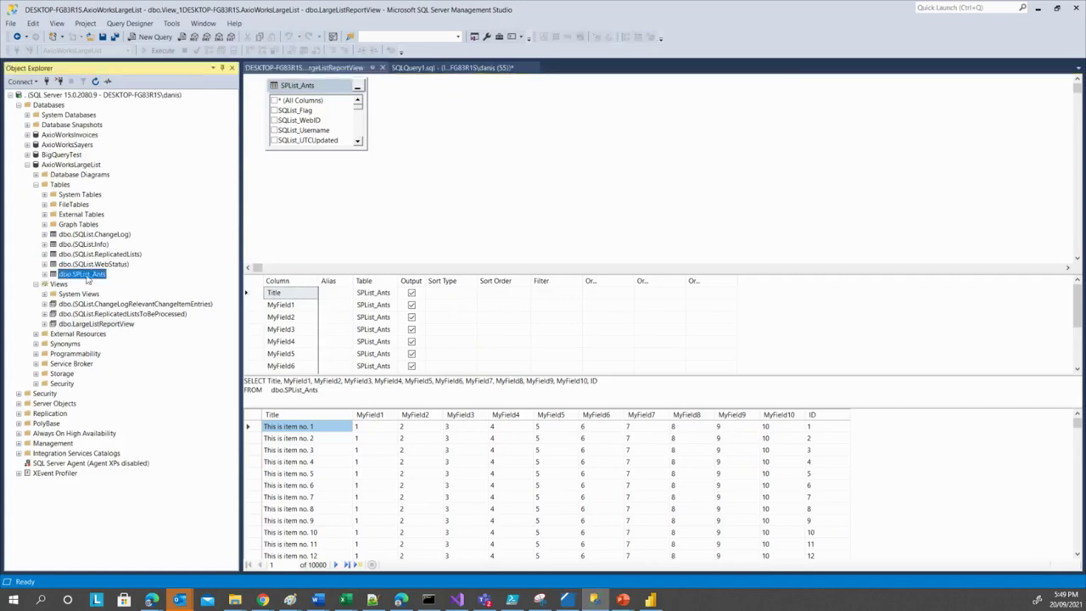
{"action": "left_click", "coordinate": [45, 275]}
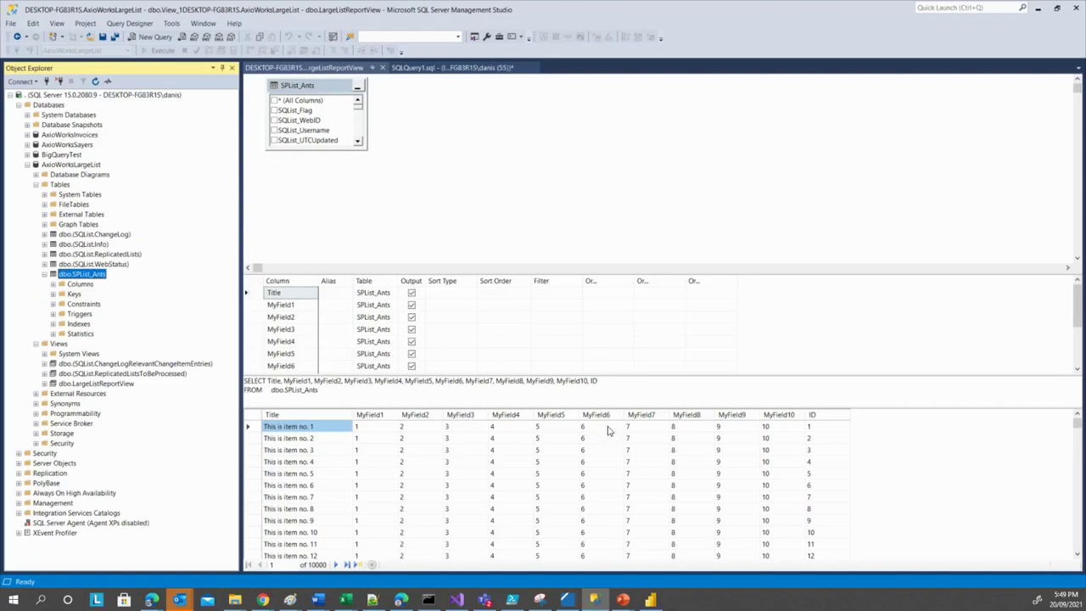
Rerun the view designer's query, select dbo.LargeListReportView, then go to Power BI
{"action": "left_click", "coordinate": [392, 400]}
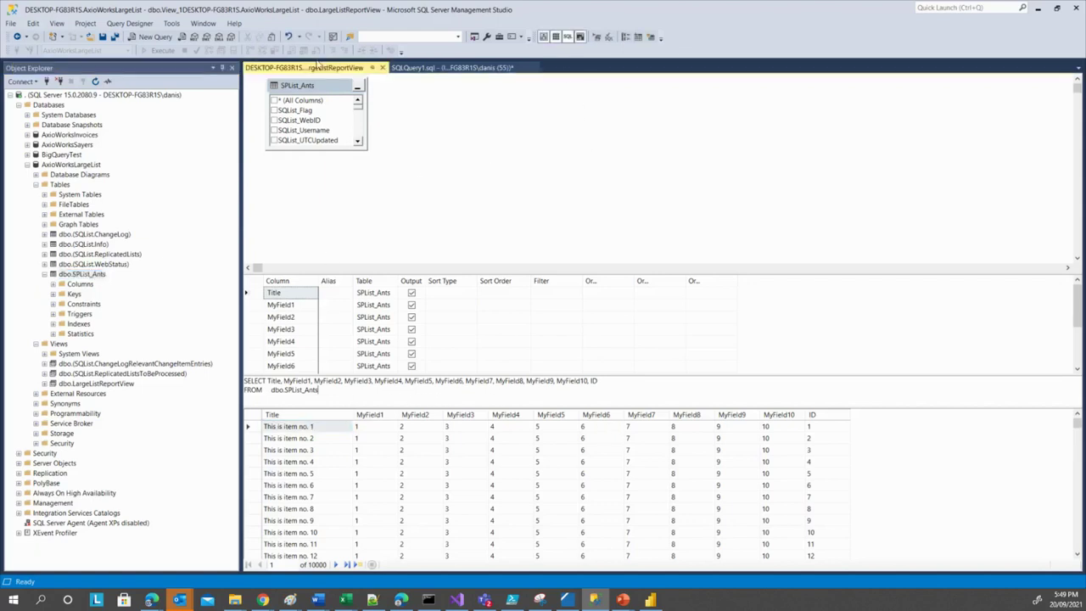
{"action": "left_click", "coordinate": [597, 37]}
{"action": "left_click", "coordinate": [119, 383]}
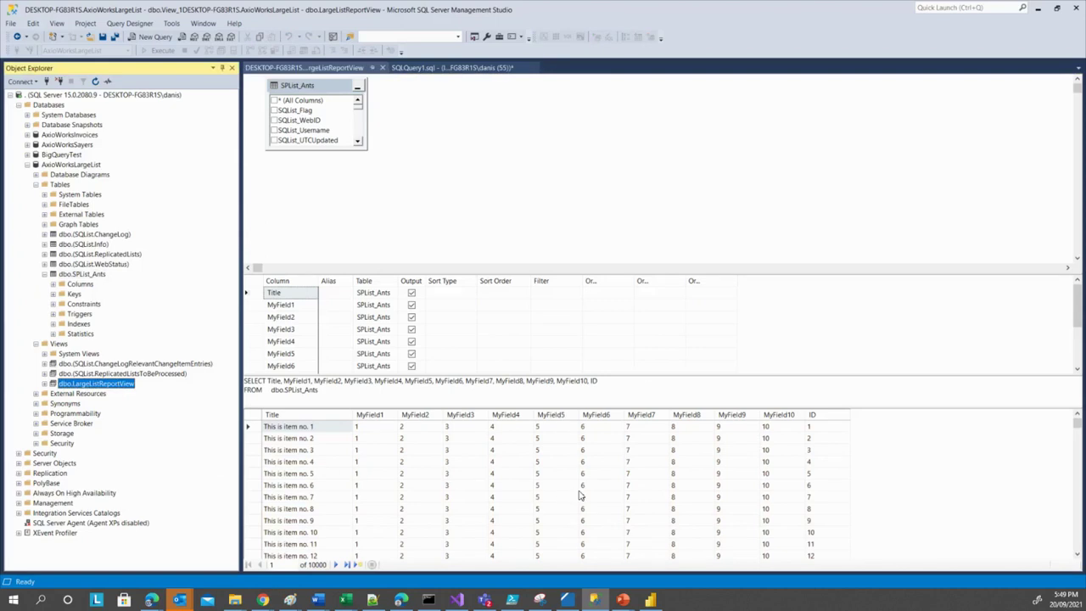
{"action": "left_click", "coordinate": [651, 600]}
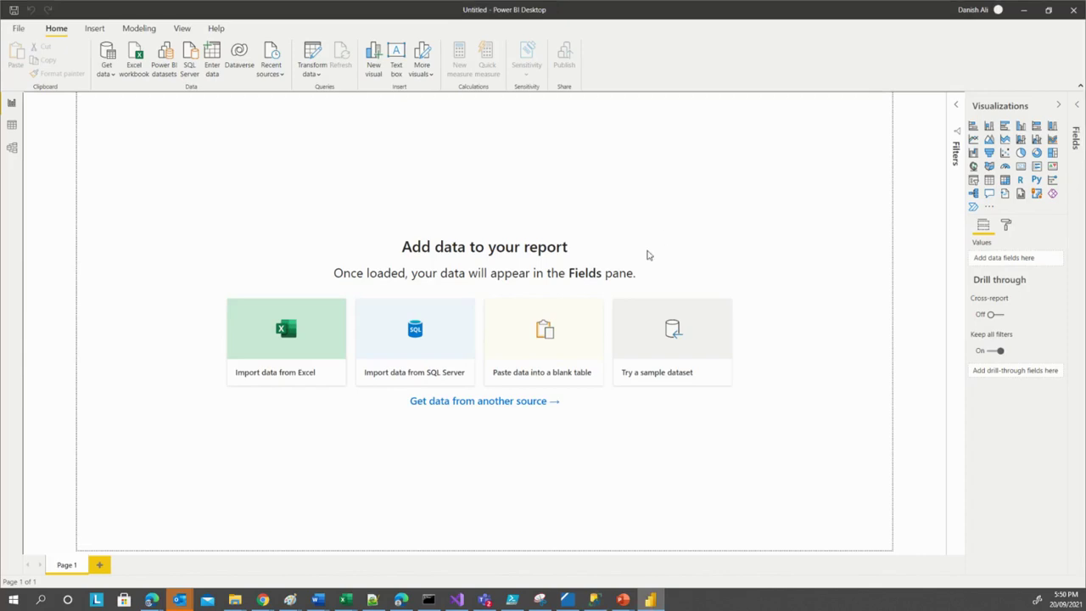
Choose the SharePoint Online List connector under Online Services
{"action": "left_click", "coordinate": [505, 401]}
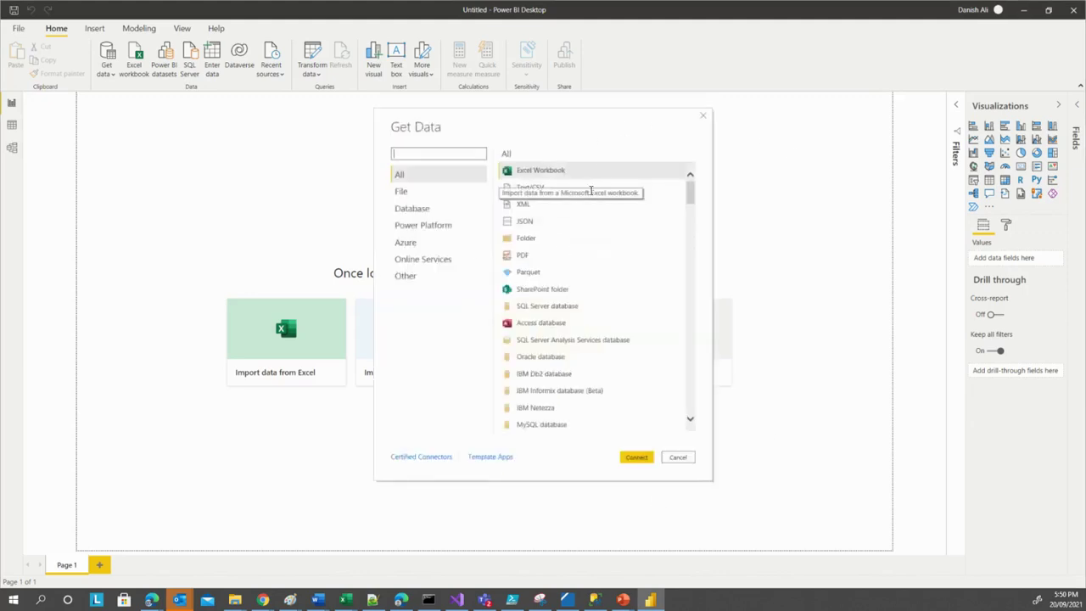
{"action": "left_click", "coordinate": [436, 262]}
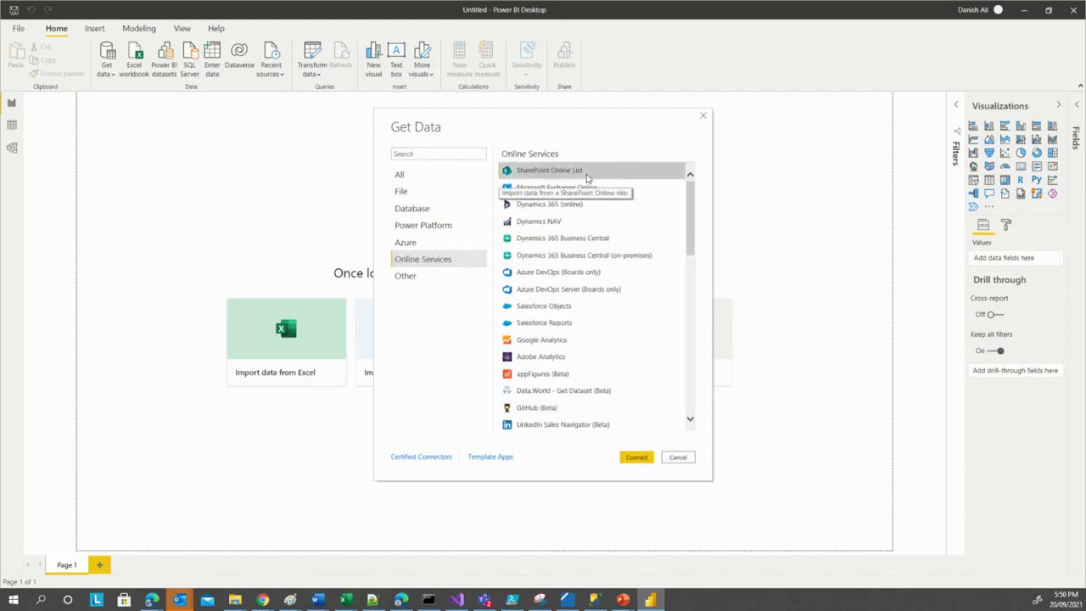
{"action": "left_click", "coordinate": [632, 459]}
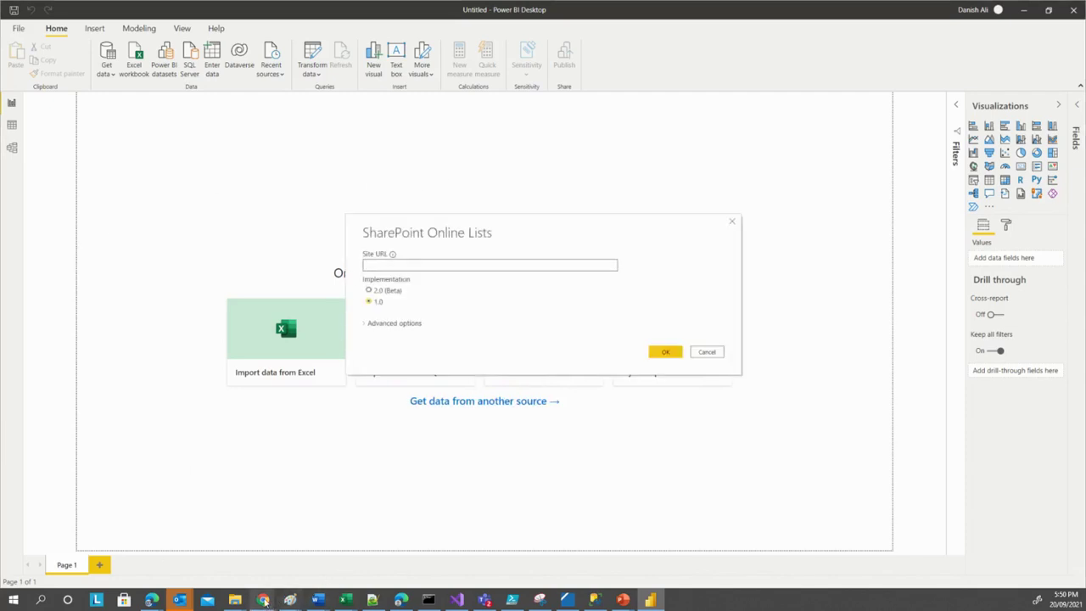
Copy the site address from the browser, paste it as the Site URL and confirm
{"action": "mouse_move", "coordinate": [264, 600]}
{"action": "left_click", "coordinate": [789, 553]}
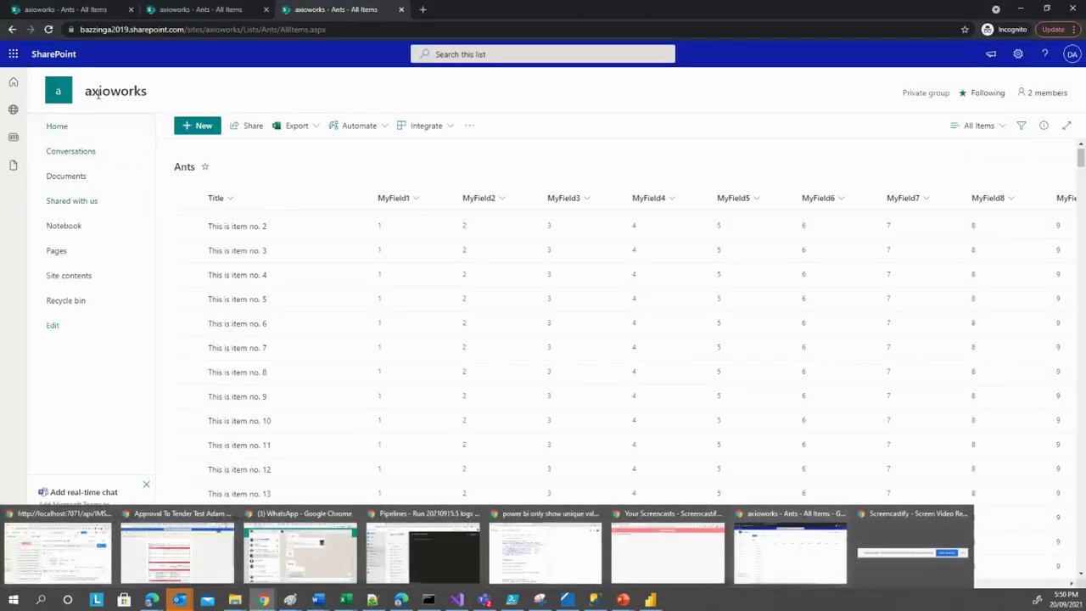
{"action": "left_click_drag", "start_coordinate": [242, 29], "coordinate": [80, 29]}
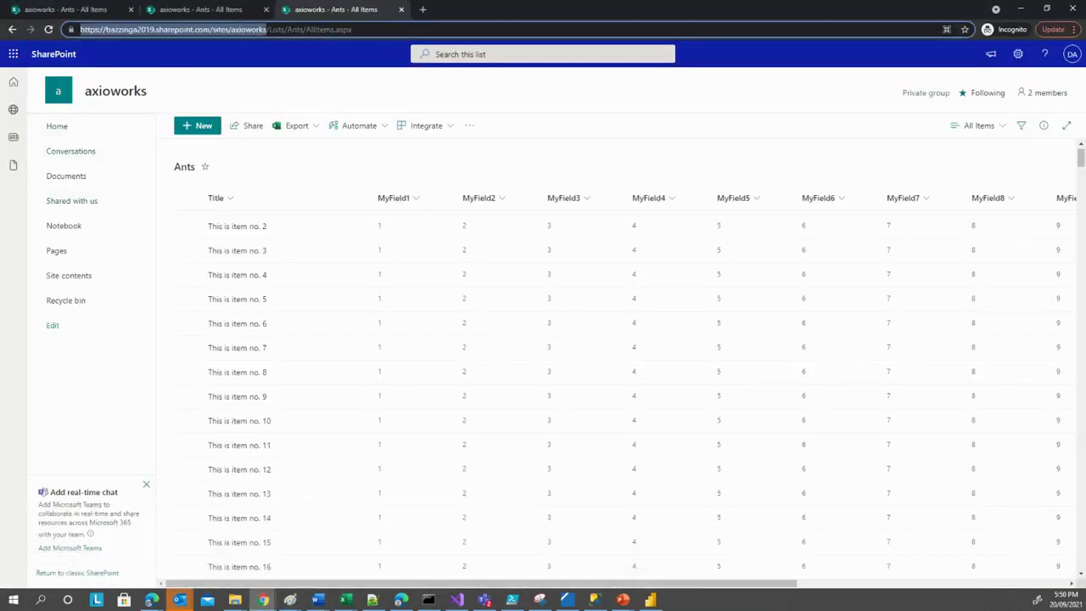
{"action": "key", "text": "ctrl+c"}
{"action": "key", "text": "alt+Tab"}
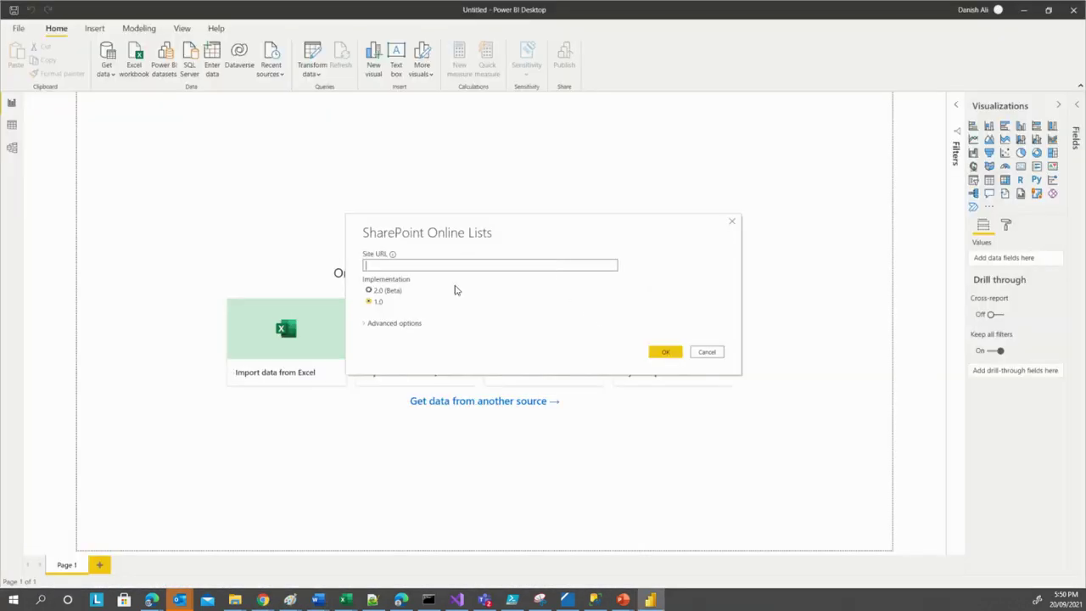
{"action": "key", "text": "ctrl+v"}
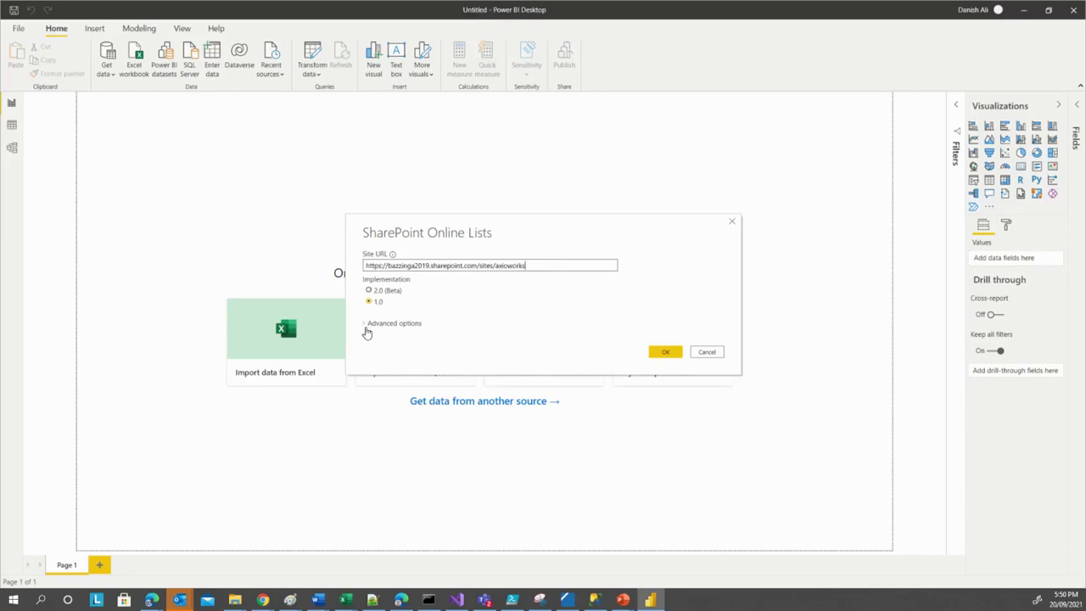
{"action": "left_click", "coordinate": [368, 323]}
{"action": "left_click", "coordinate": [368, 323]}
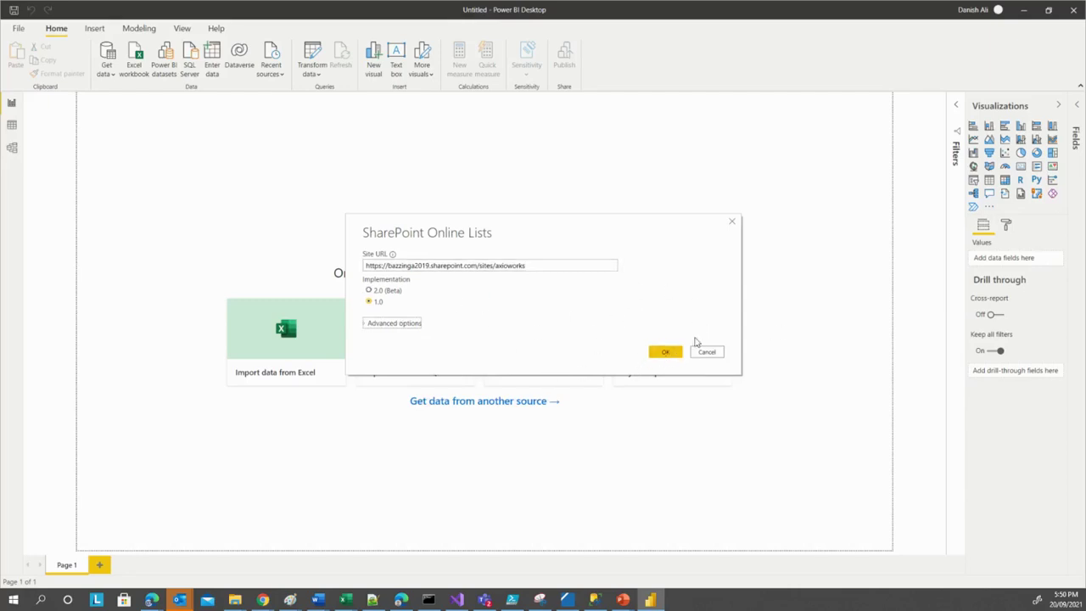
{"action": "left_click", "coordinate": [666, 351]}
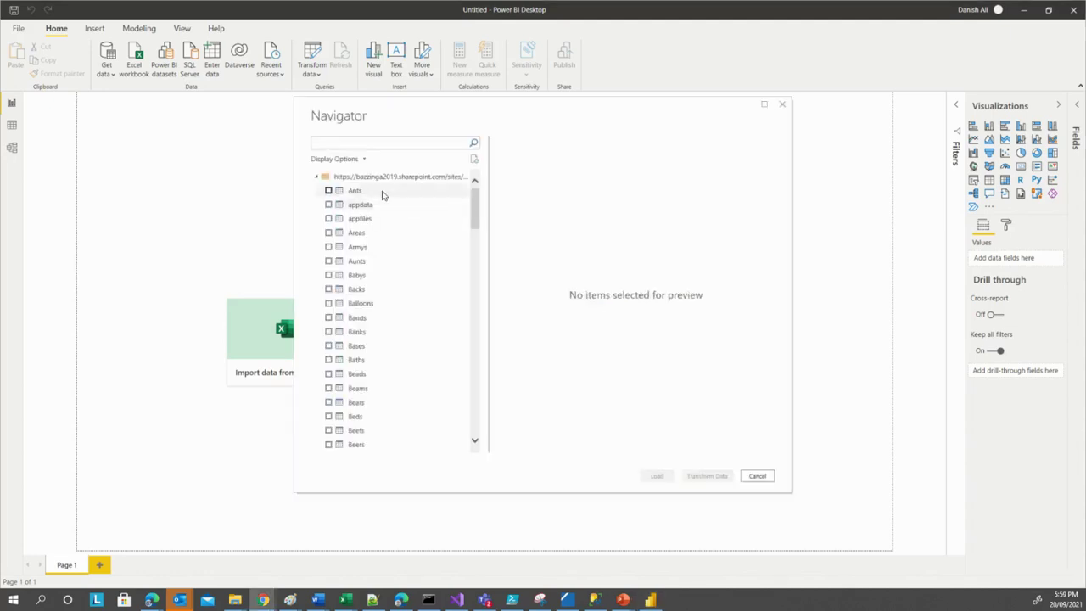
Tick the Ants list in the Navigator and load it
{"action": "left_click", "coordinate": [328, 191]}
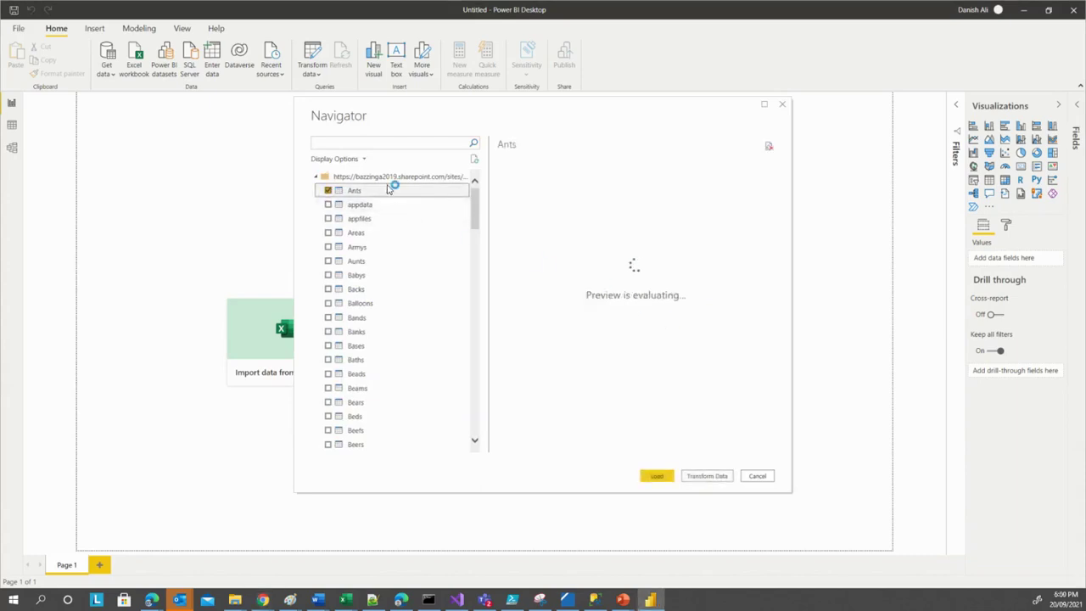
{"action": "left_click", "coordinate": [657, 476]}
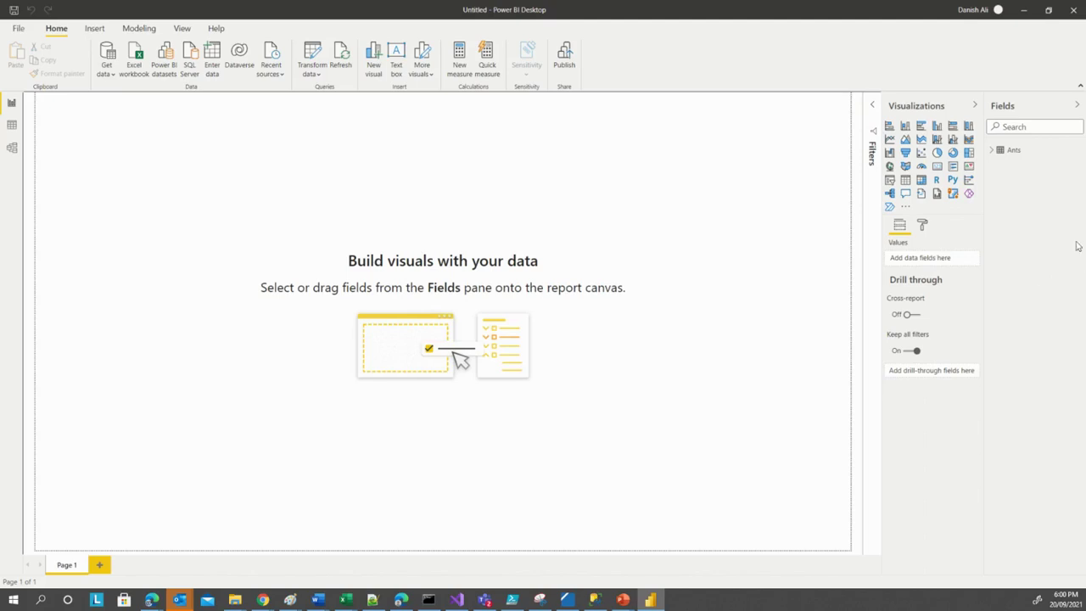
Add a table visual stretched across the canvas and expand the Ants fields
{"action": "left_click", "coordinate": [906, 181]}
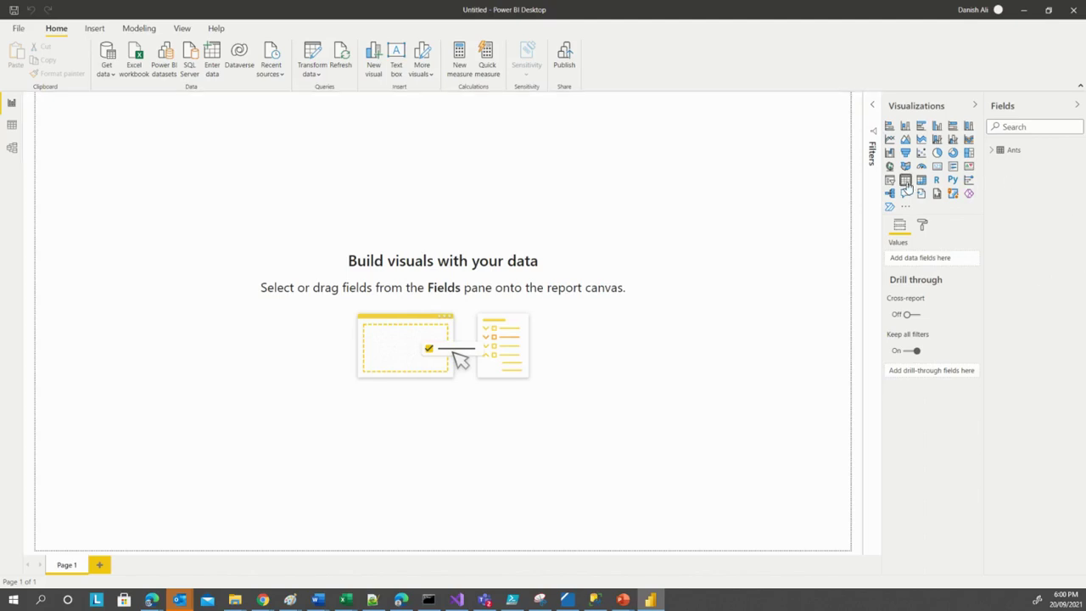
{"action": "left_click_drag", "start_coordinate": [189, 253], "coordinate": [653, 453]}
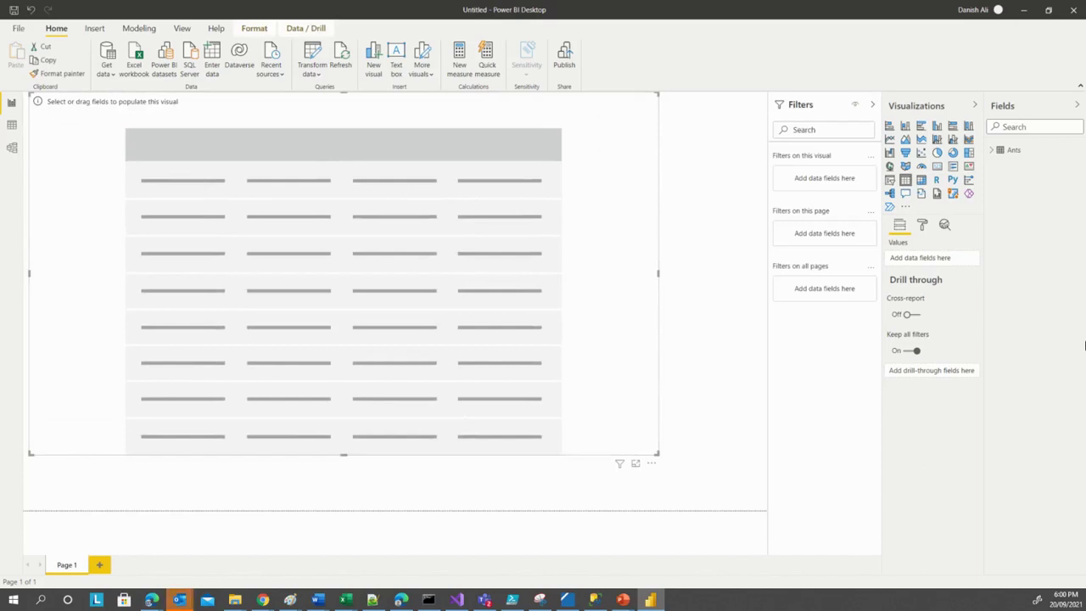
{"action": "left_click", "coordinate": [991, 150]}
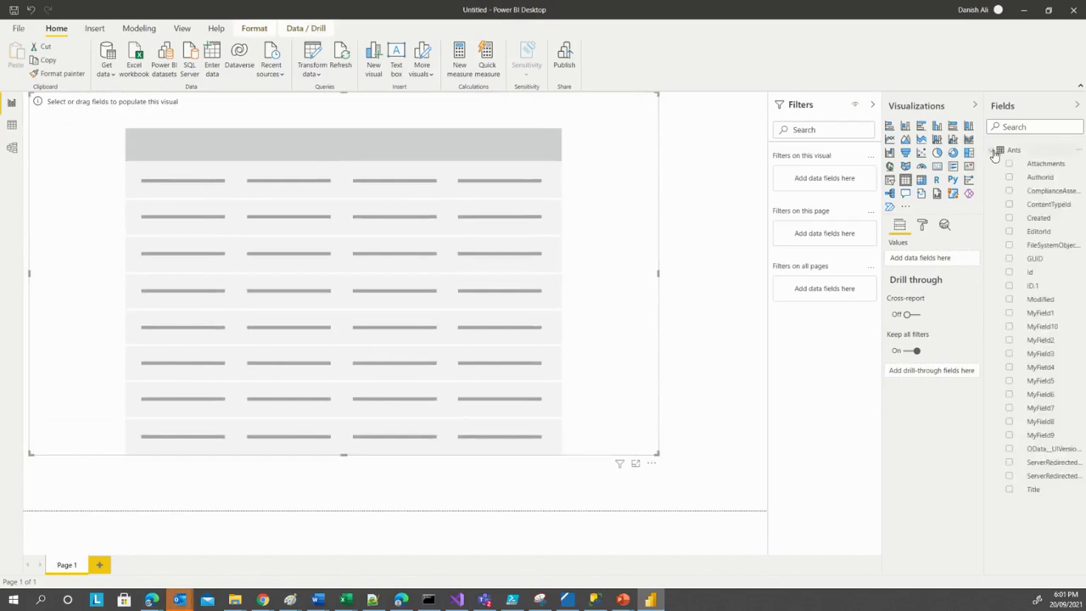
Fill the table with Title, ID.1, MyField10, MyField2 and Modified
{"action": "left_click", "coordinate": [1011, 287]}
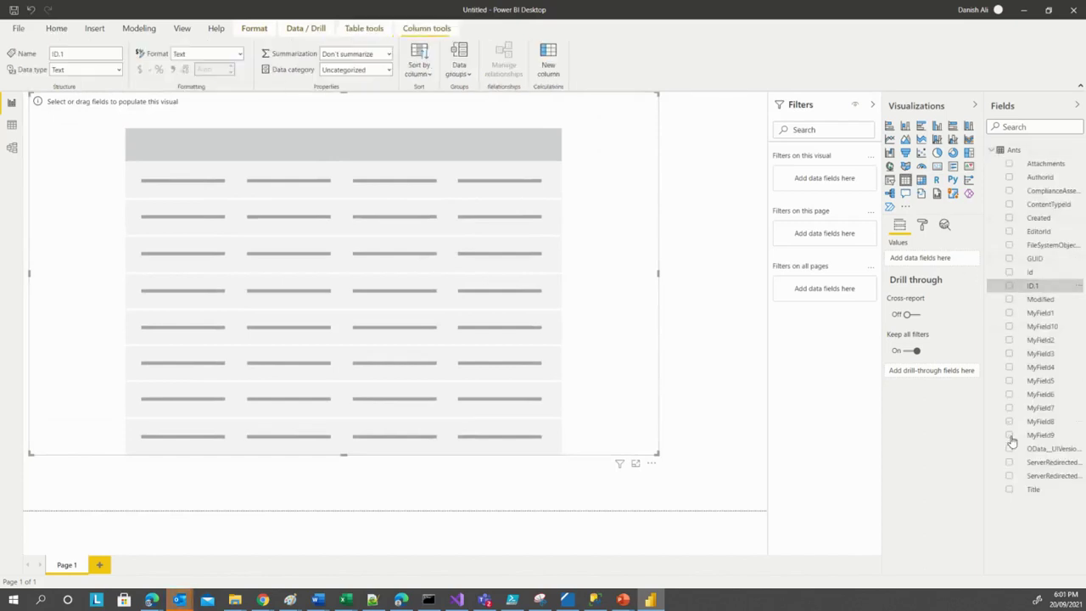
{"action": "left_click", "coordinate": [1009, 490]}
{"action": "left_click", "coordinate": [1009, 285]}
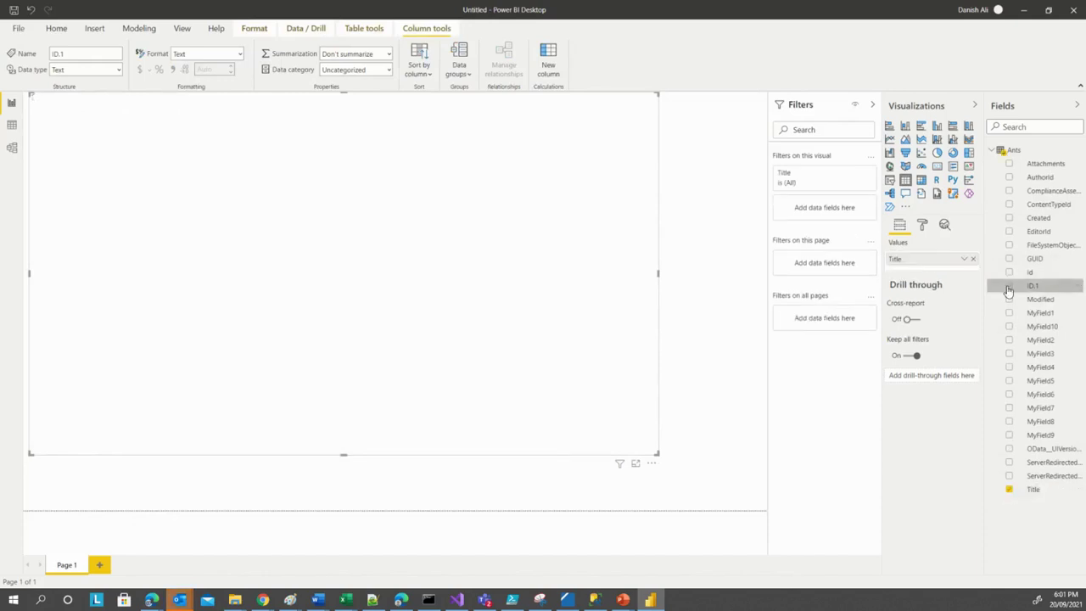
{"action": "left_click", "coordinate": [1009, 326]}
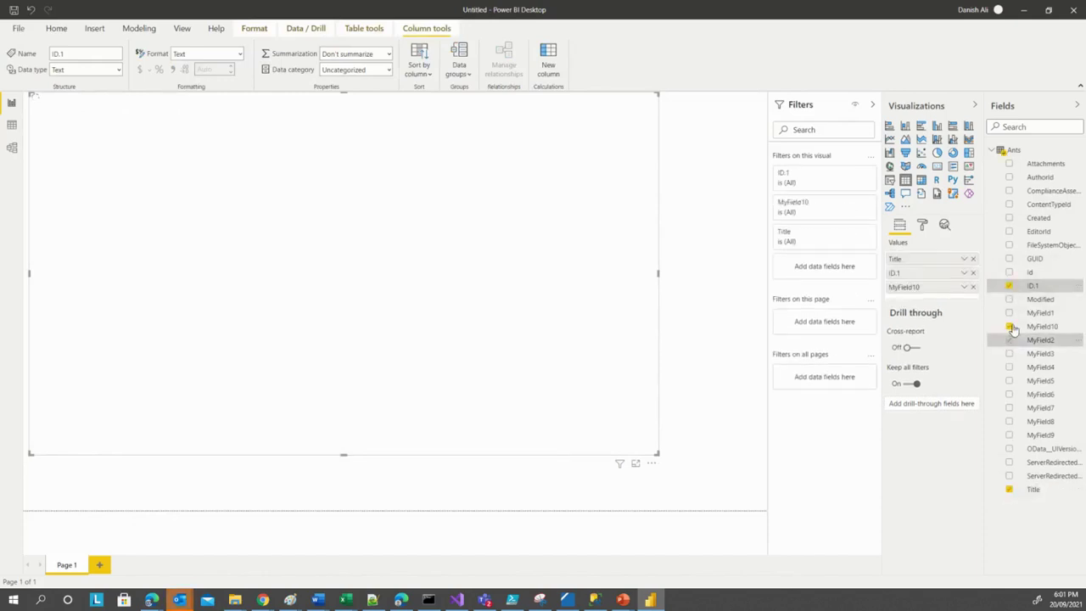
{"action": "left_click", "coordinate": [1009, 339]}
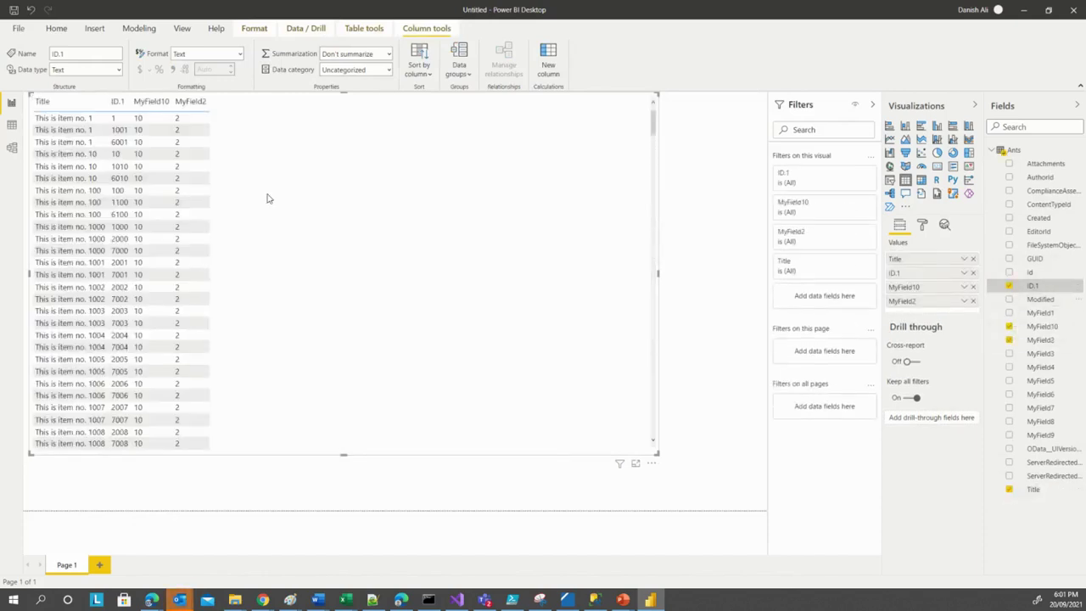
{"action": "left_click", "coordinate": [1008, 299]}
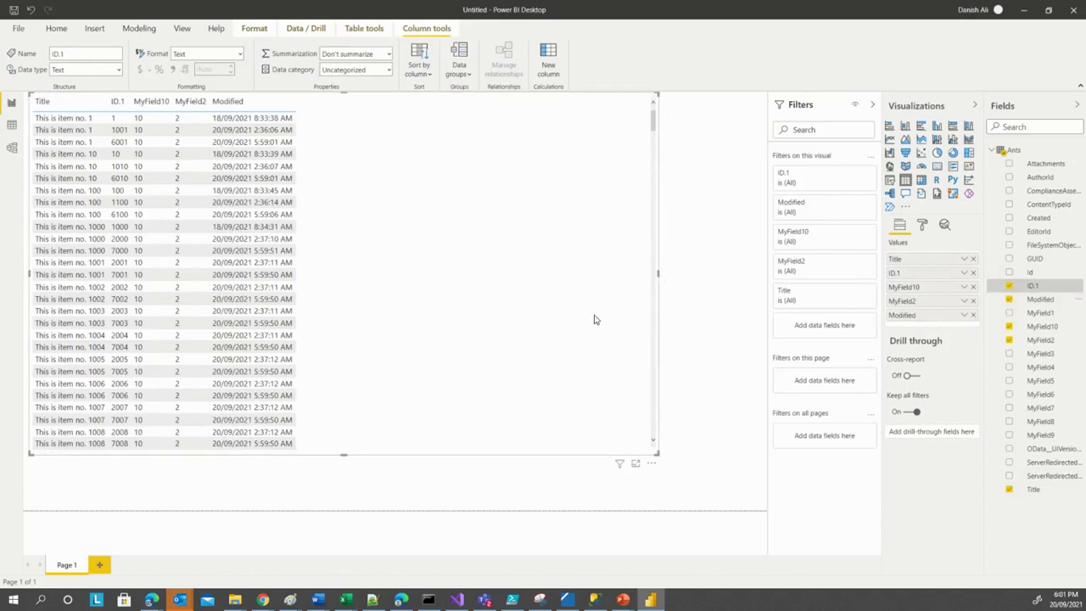
{"action": "left_click", "coordinate": [56, 28]}
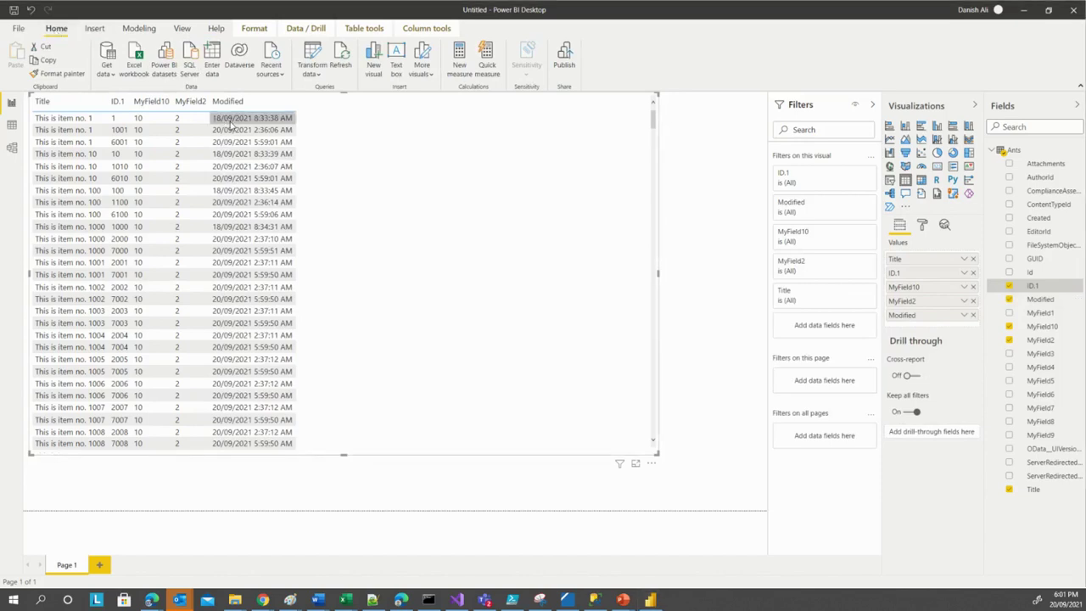
{"action": "key", "text": "alt+Tab"}
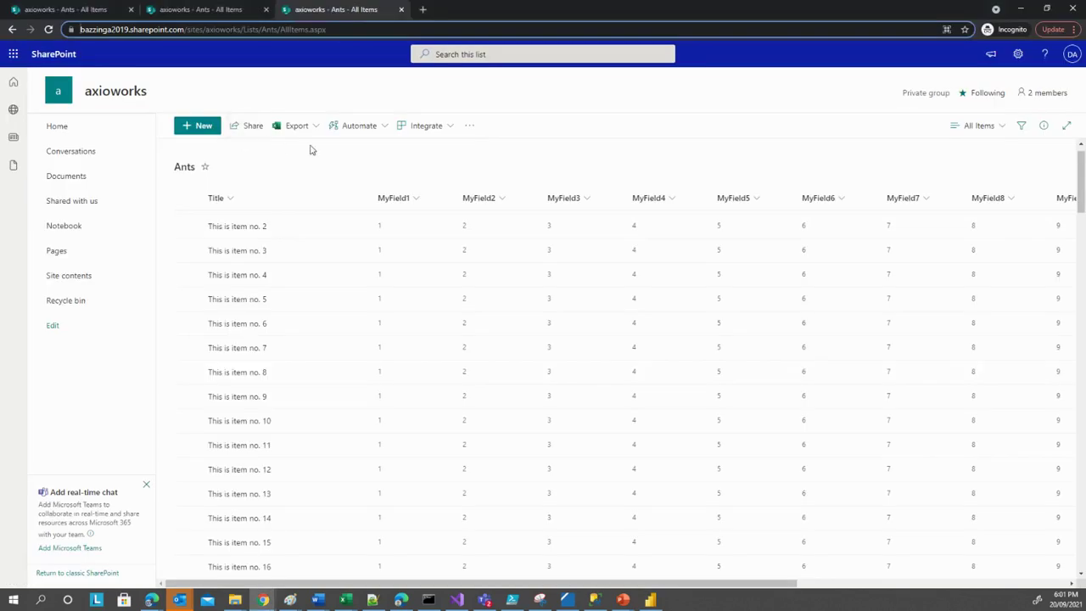
Save a new Ants item titled 'Demo test 123' with MyField1 set to 1
{"action": "left_click", "coordinate": [201, 128]}
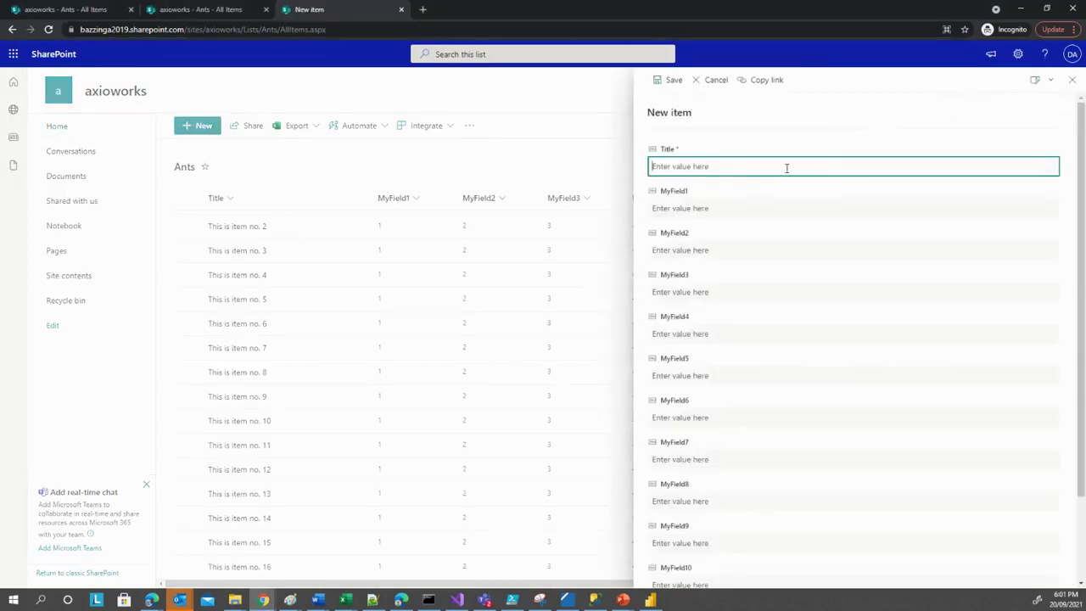
{"action": "type", "text": "("}
{"action": "key", "text": "BackSpace"}
{"action": "type", "text": "Demo test 123"}
{"action": "key", "text": "Tab"}
{"action": "key", "text": "shift+Tab"}
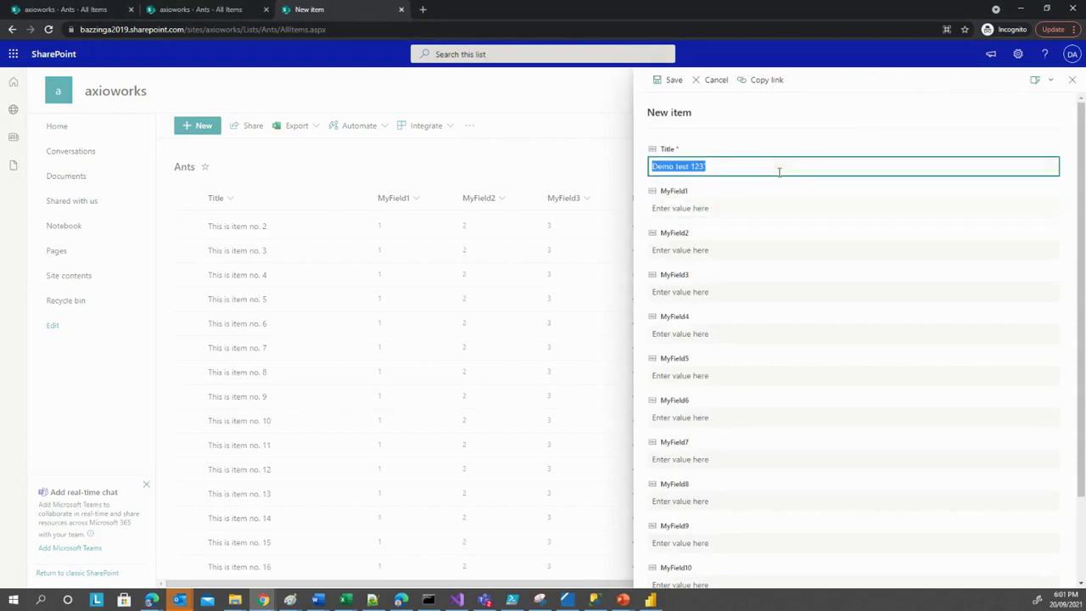
{"action": "left_click", "coordinate": [779, 171]}
{"action": "key", "text": "Tab"}
{"action": "type", "text": "1"}
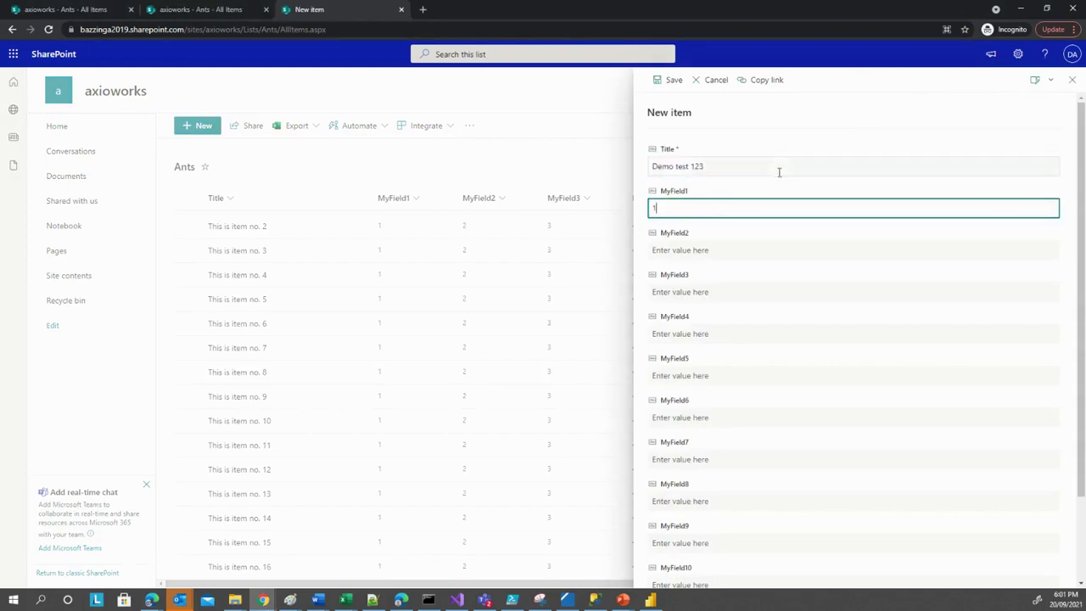
{"action": "left_click", "coordinate": [672, 82]}
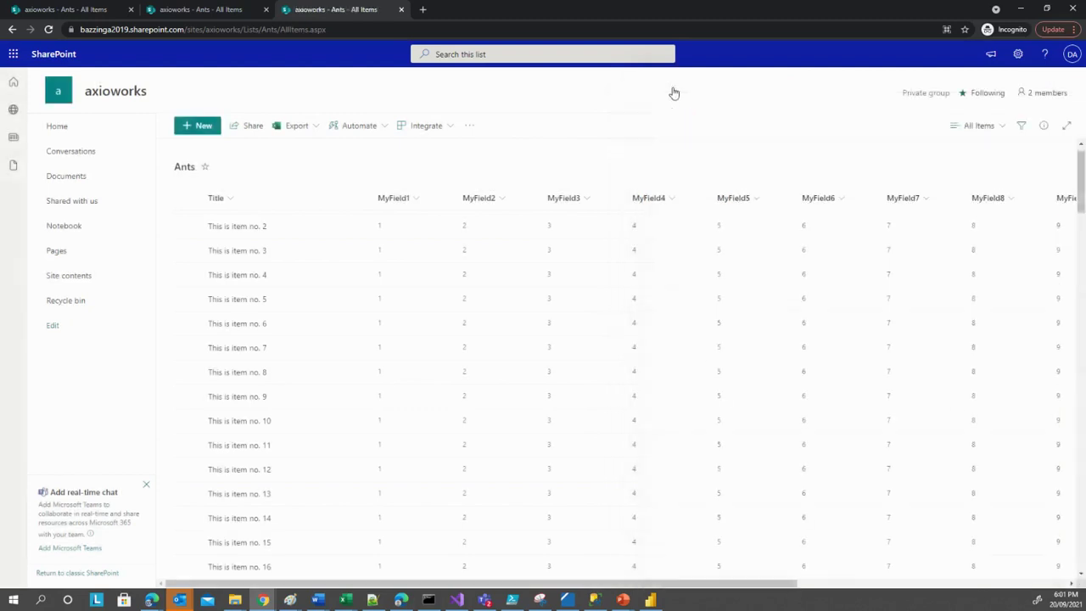
{"action": "left_click", "coordinate": [1027, 10]}
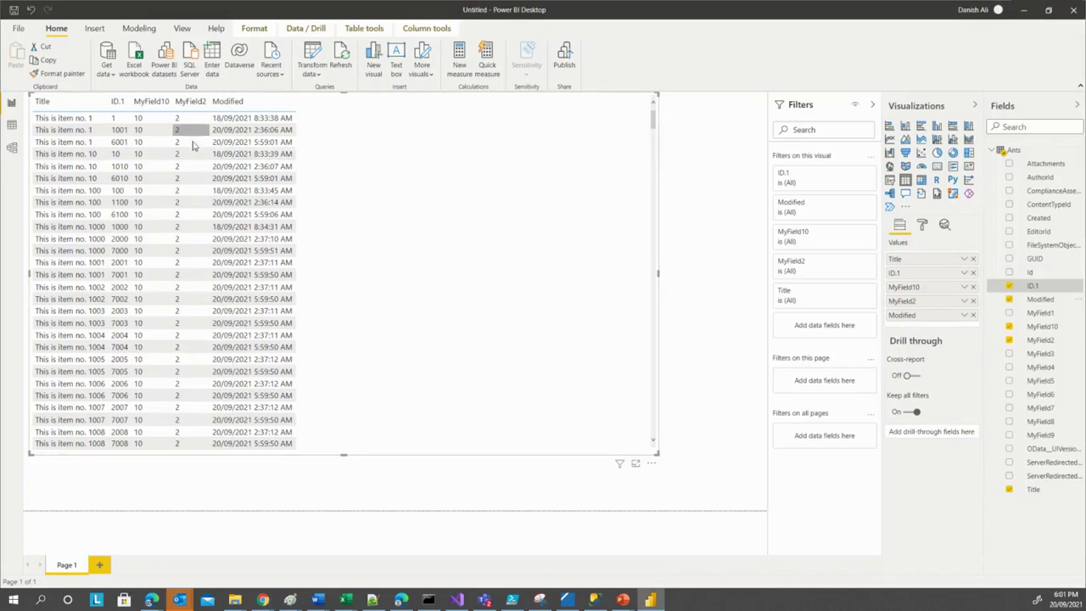
Refresh the data and sort the table by Modified, newest first
{"action": "left_click", "coordinate": [342, 61]}
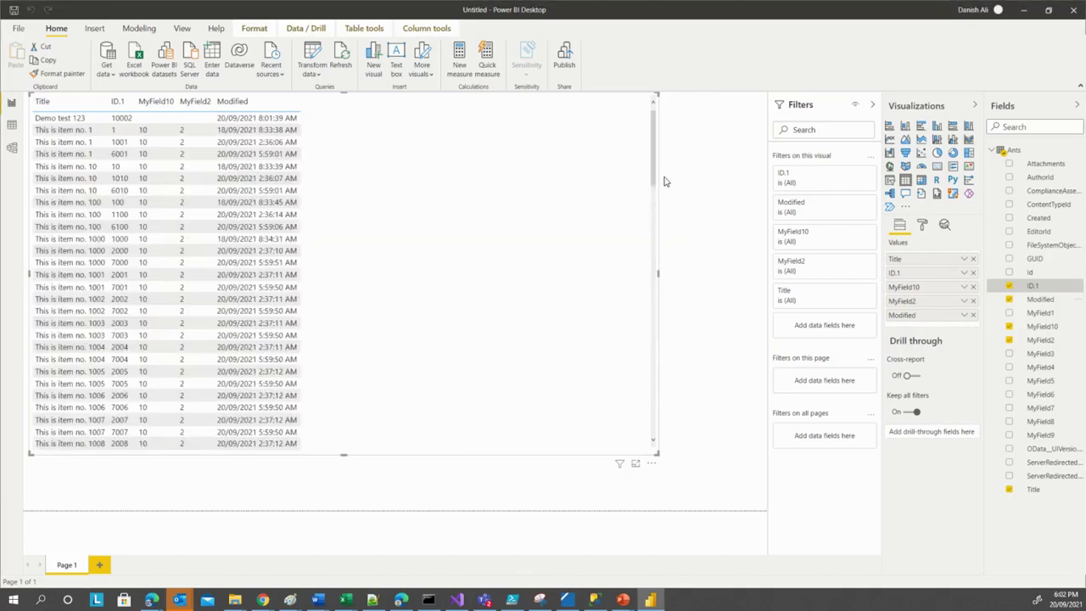
{"action": "left_click", "coordinate": [248, 102]}
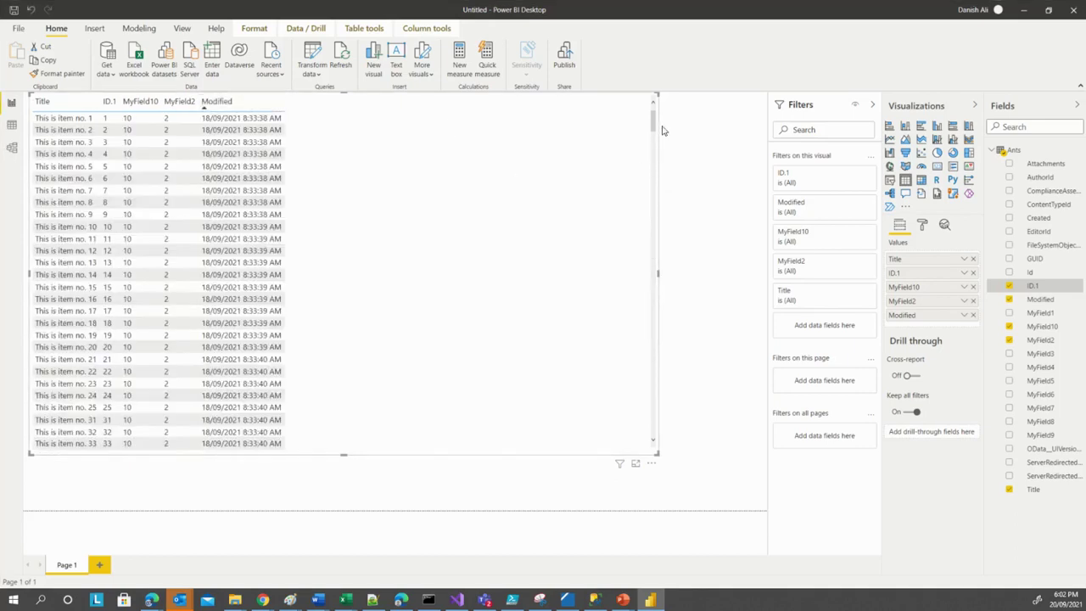
{"action": "left_click", "coordinate": [252, 101]}
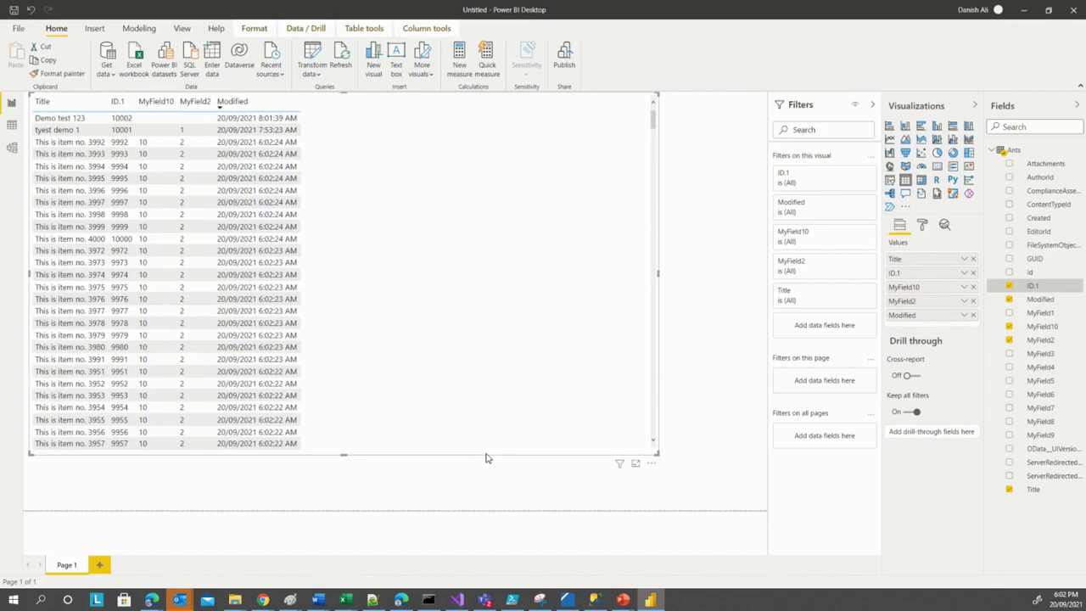
{"action": "left_click", "coordinate": [12, 29]}
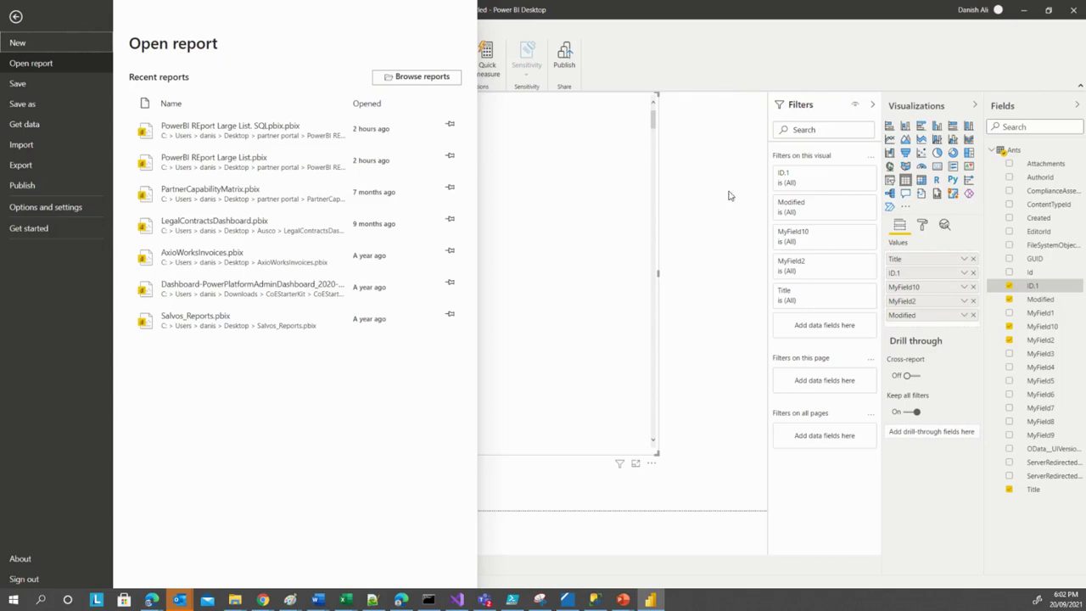
Create a new blank report in a second Power BI window
{"action": "left_click", "coordinate": [45, 44]}
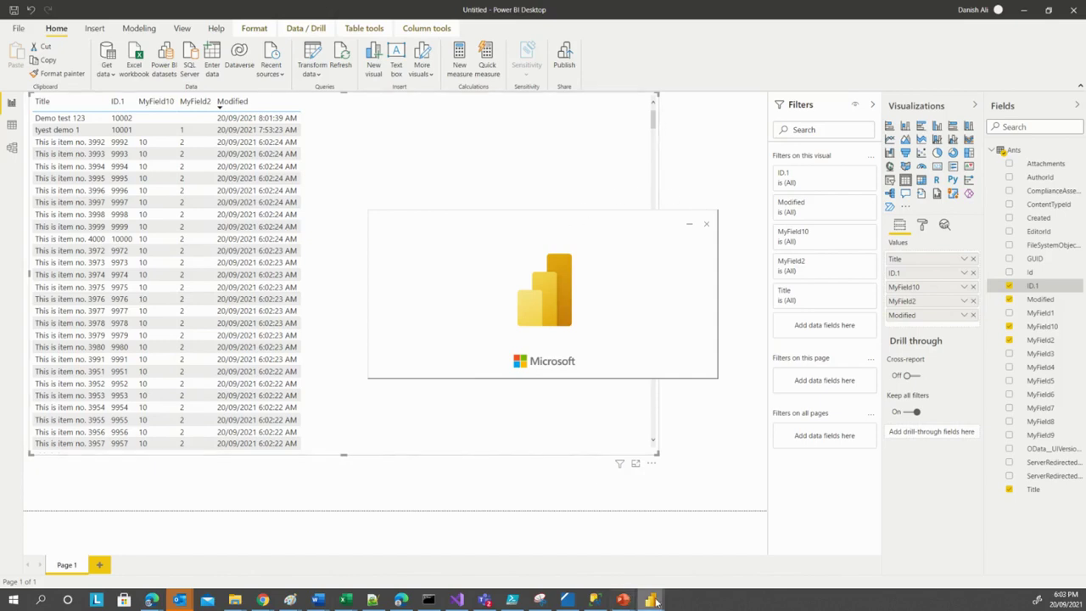
{"action": "mouse_move", "coordinate": [653, 600]}
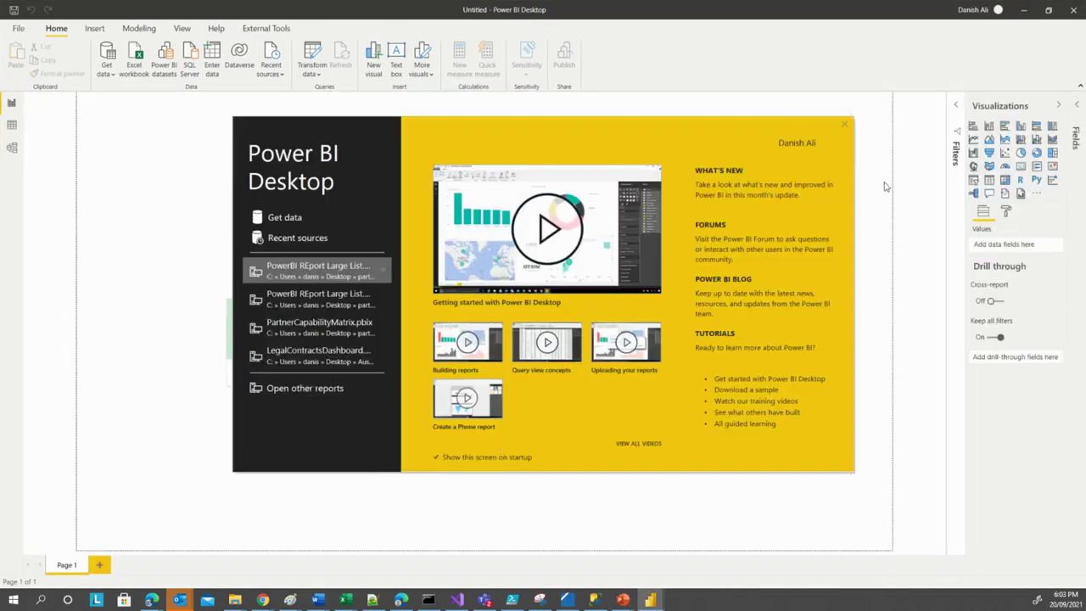
{"action": "left_click", "coordinate": [845, 125]}
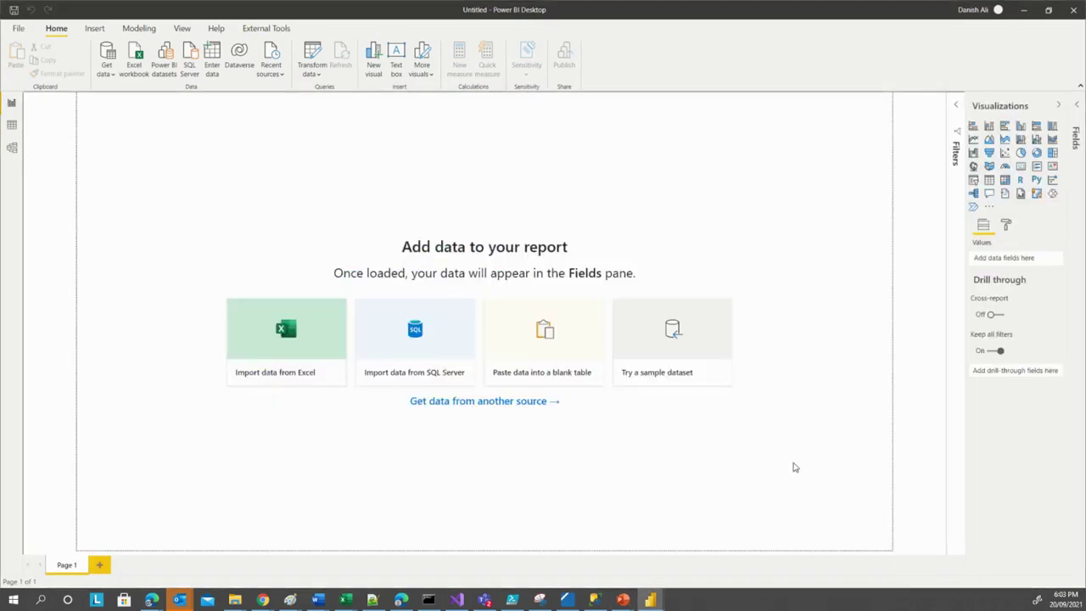
Start a SQL Server database connection with DirectQuery as the connectivity mode
{"action": "left_click", "coordinate": [191, 66]}
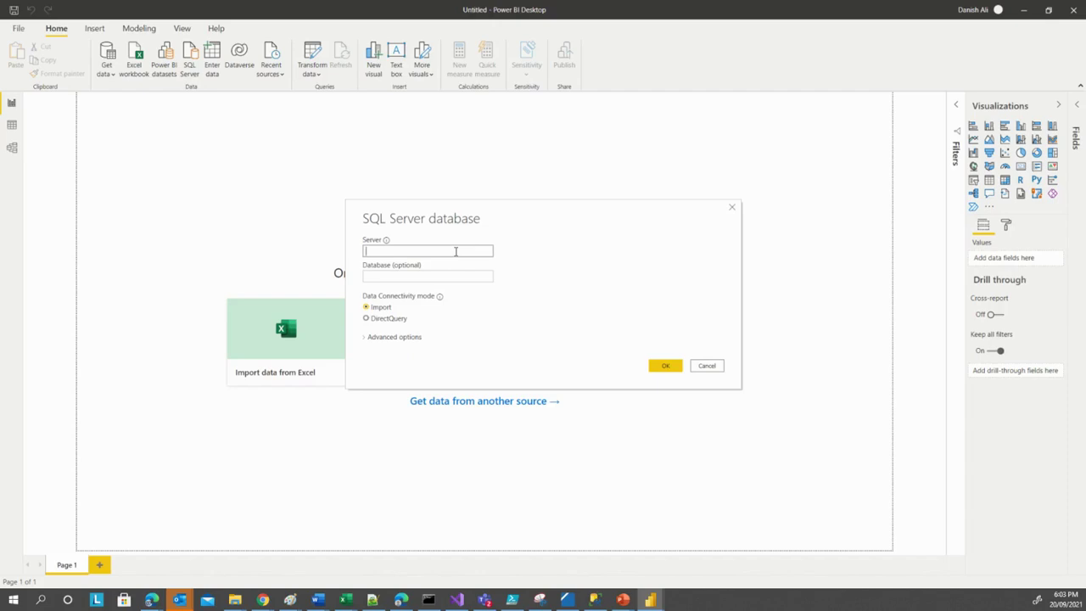
{"action": "left_click", "coordinate": [450, 274]}
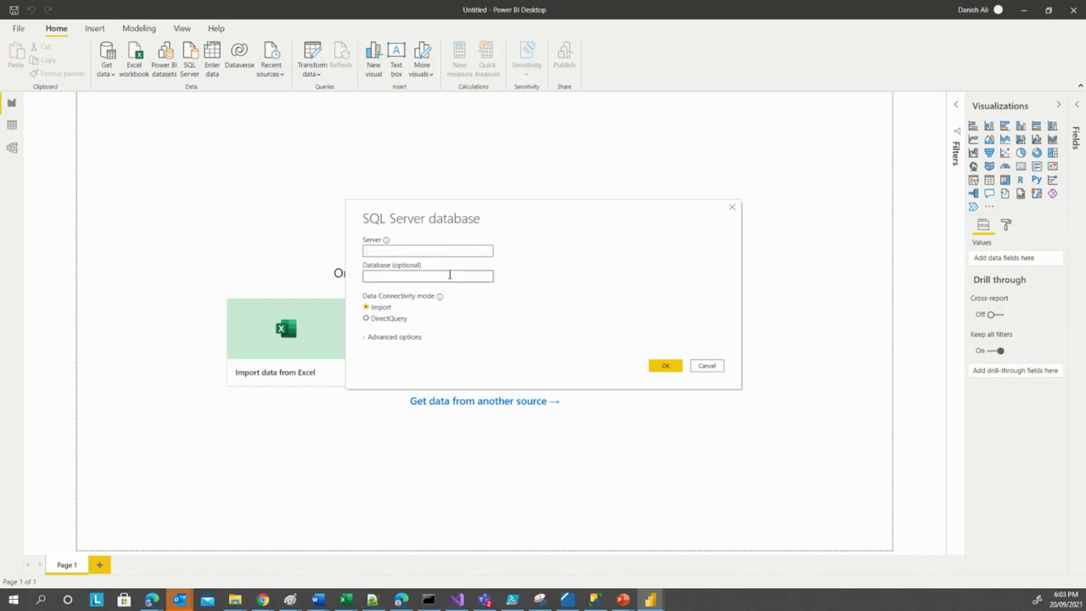
{"action": "left_click", "coordinate": [438, 275]}
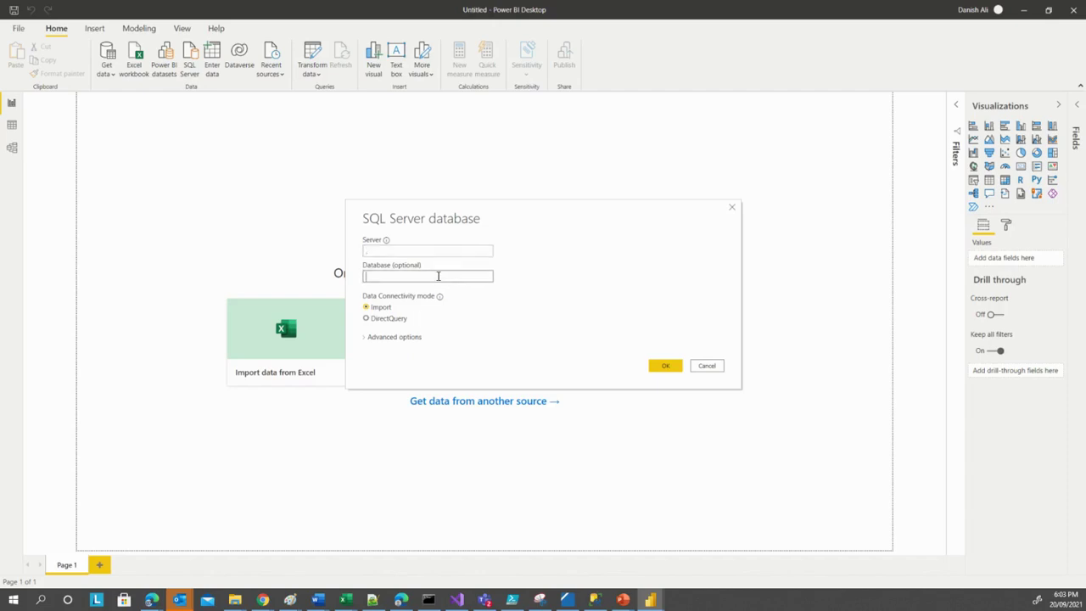
{"action": "type", "text": "zzinga2019.sharepoint.com/sites/axioworks"}
{"action": "key", "text": "ctrl+z"}
{"action": "left_click", "coordinate": [367, 320]}
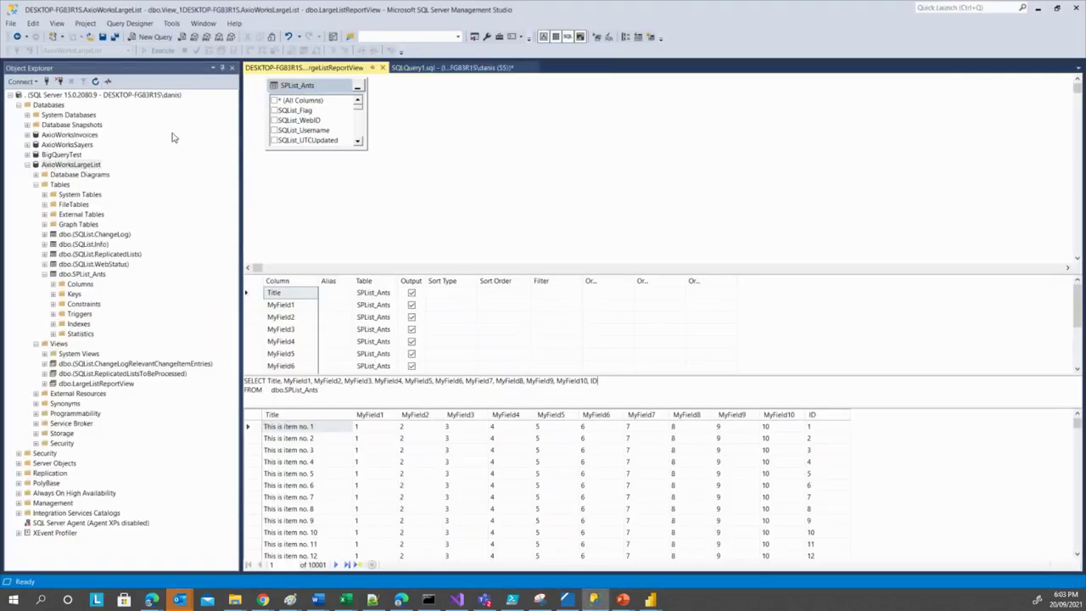
In SSMS, select the AxioWorksLargeList database name for copying
{"action": "left_click", "coordinate": [77, 164]}
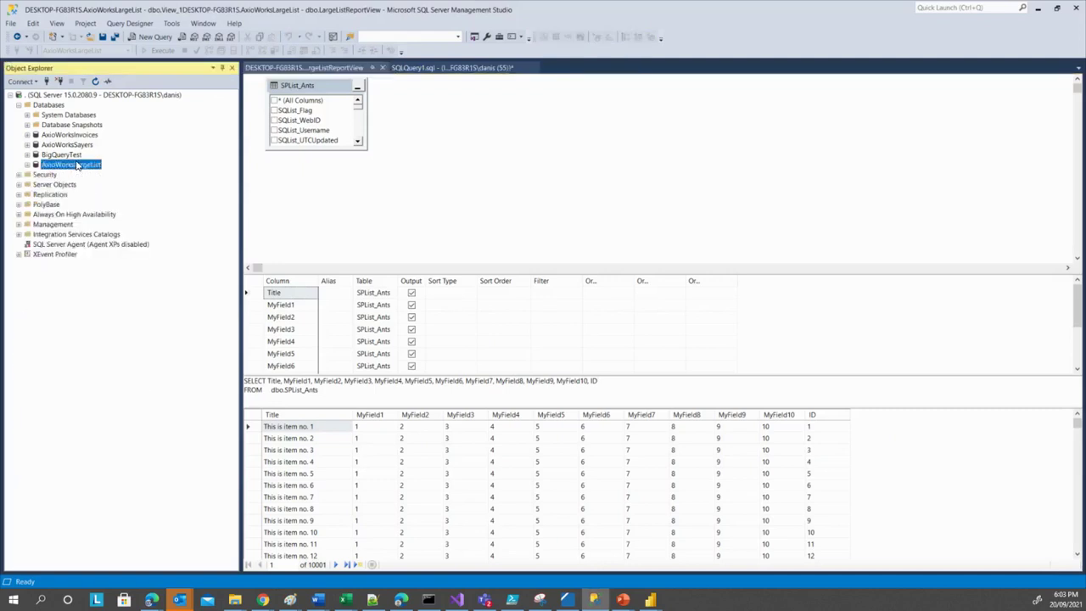
{"action": "left_click", "coordinate": [77, 165]}
{"action": "key", "text": "ctrl+c"}
{"action": "key", "text": "Escape"}
Connect to database AxioWorksLargeList via DirectQuery and load the LargeListReportView view
{"action": "key", "text": "alt+Tab"}
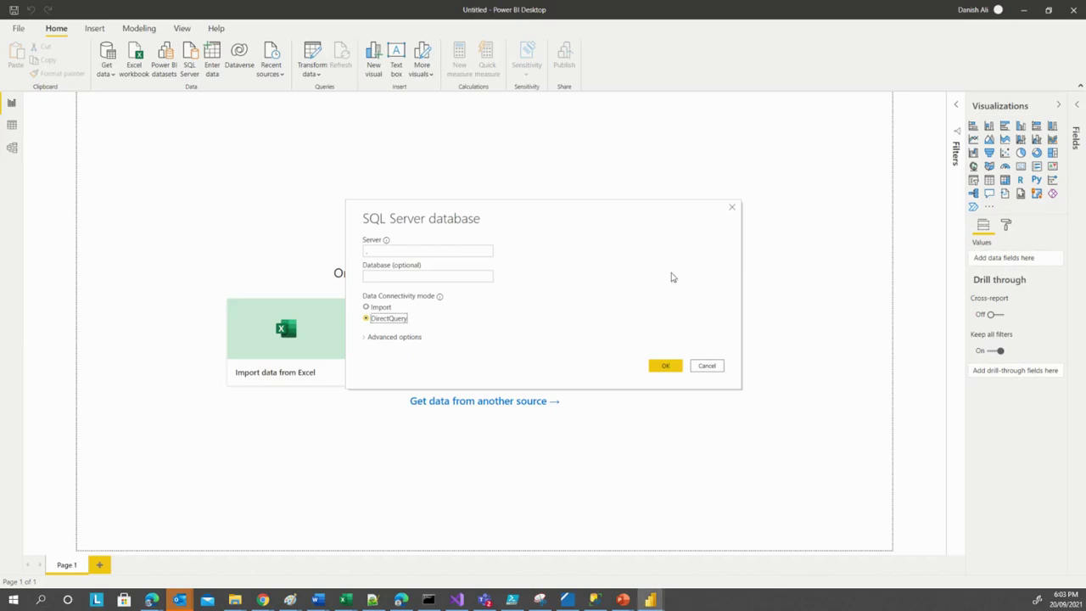
{"action": "left_click", "coordinate": [422, 278]}
{"action": "key", "text": "ctrl+v"}
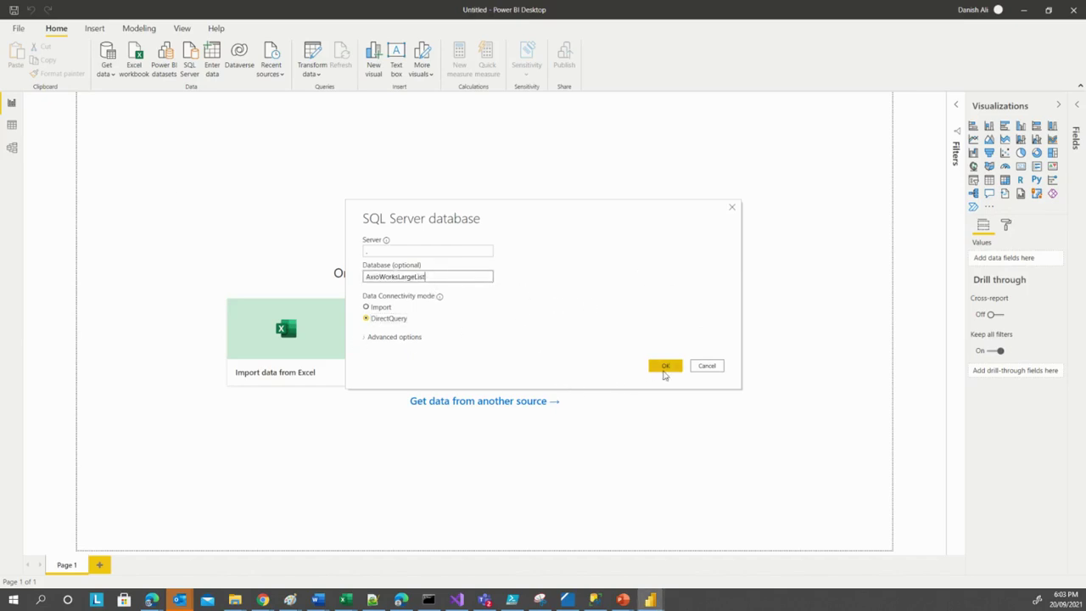
{"action": "left_click", "coordinate": [666, 368]}
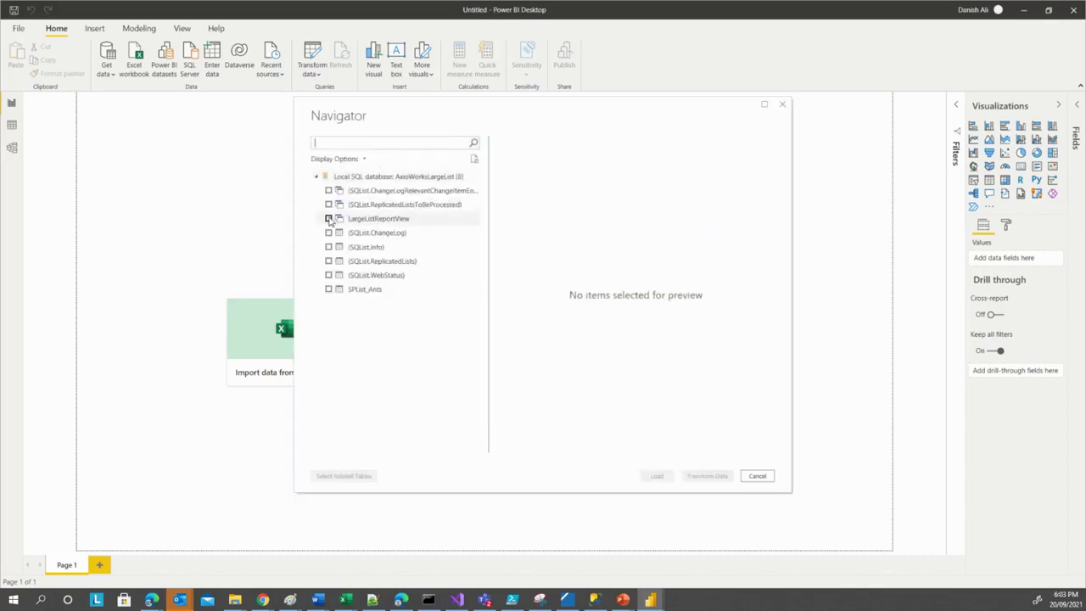
{"action": "left_click", "coordinate": [329, 218]}
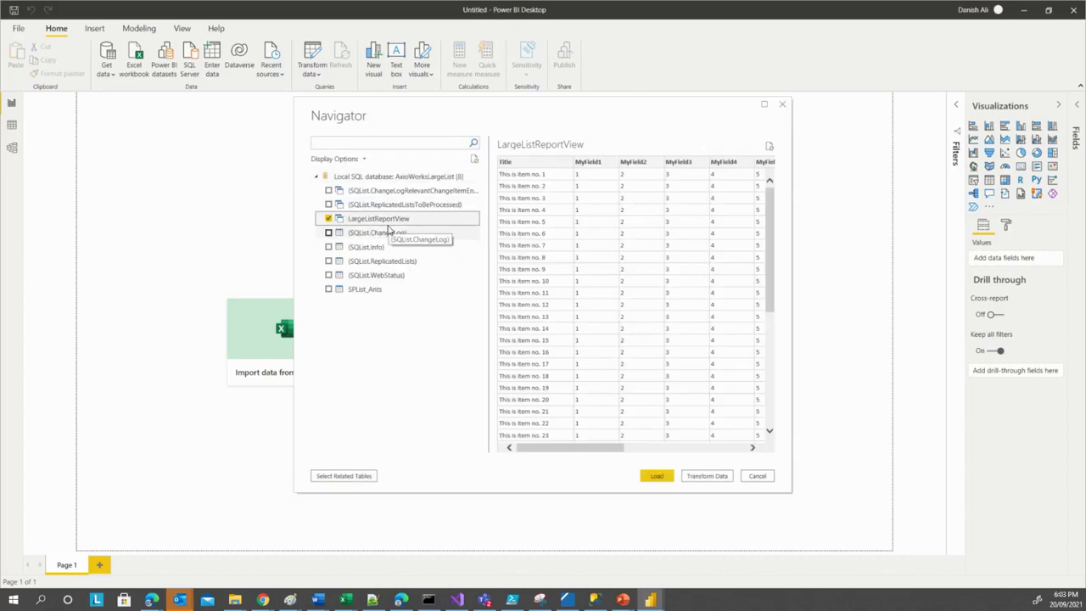
{"action": "left_click", "coordinate": [658, 477]}
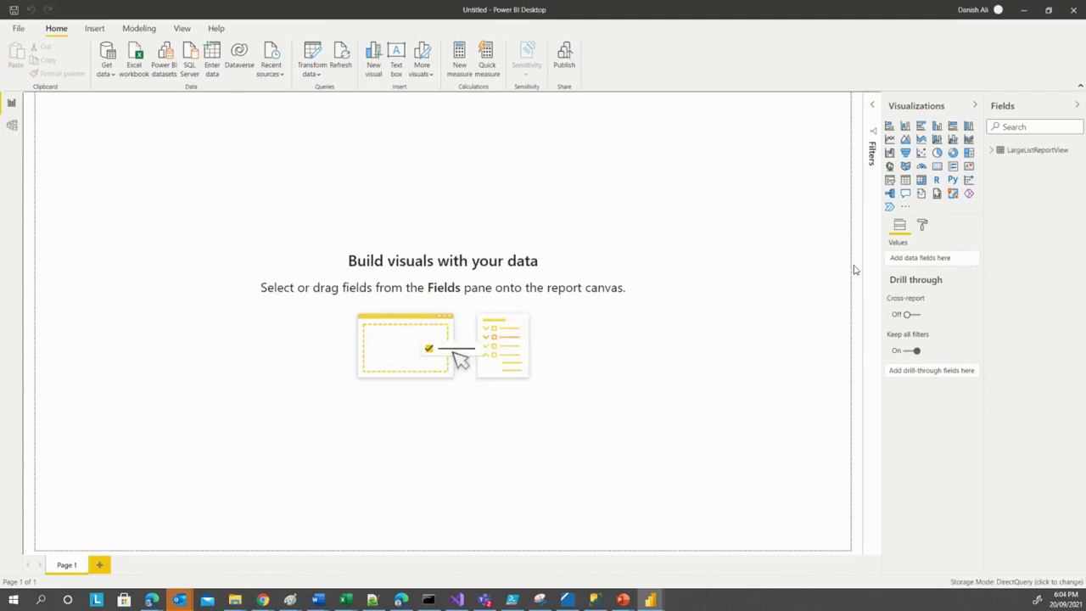
Add an enlarged table of LargeListReportView's Title, MyField1, MyField10 and MyField2 fields
{"action": "left_click", "coordinate": [906, 180]}
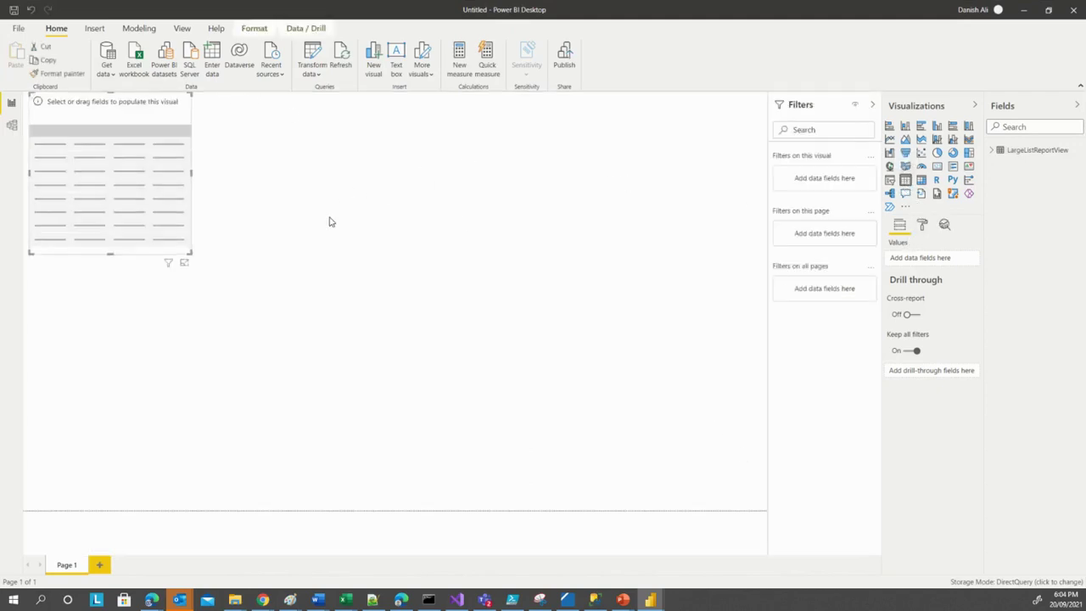
{"action": "left_click", "coordinate": [193, 255]}
{"action": "left_click", "coordinate": [991, 150]}
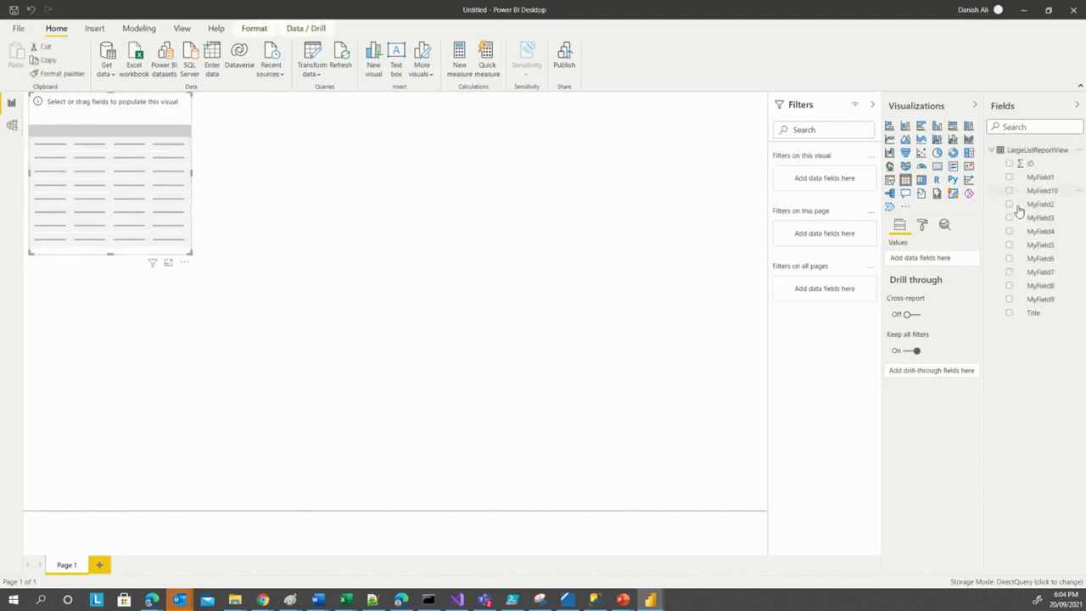
{"action": "left_click", "coordinate": [1009, 313]}
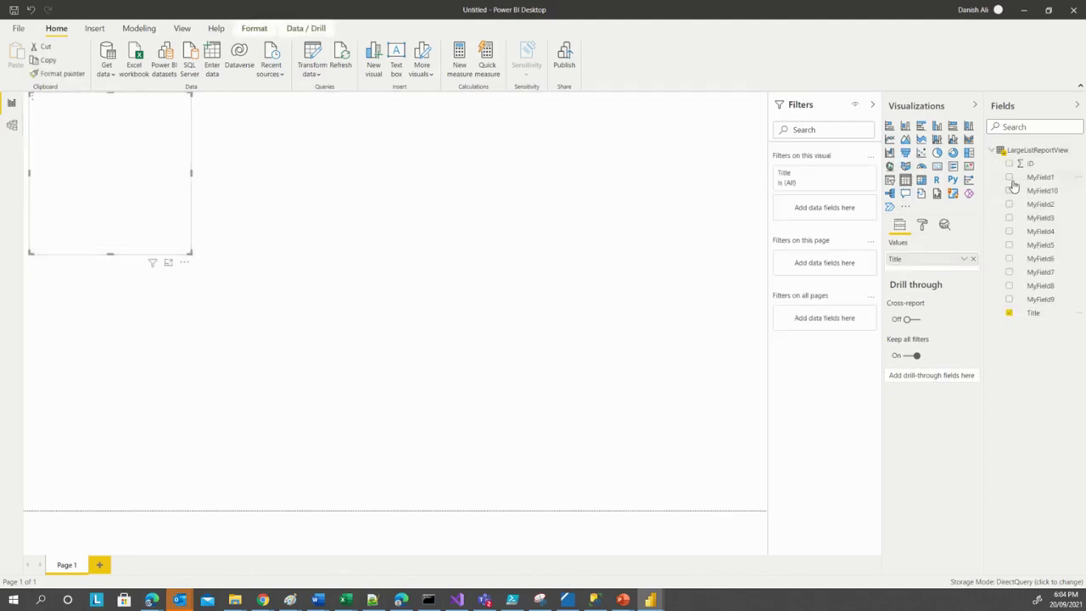
{"action": "left_click", "coordinate": [1009, 177]}
{"action": "left_click", "coordinate": [1009, 191]}
{"action": "left_click", "coordinate": [1009, 205]}
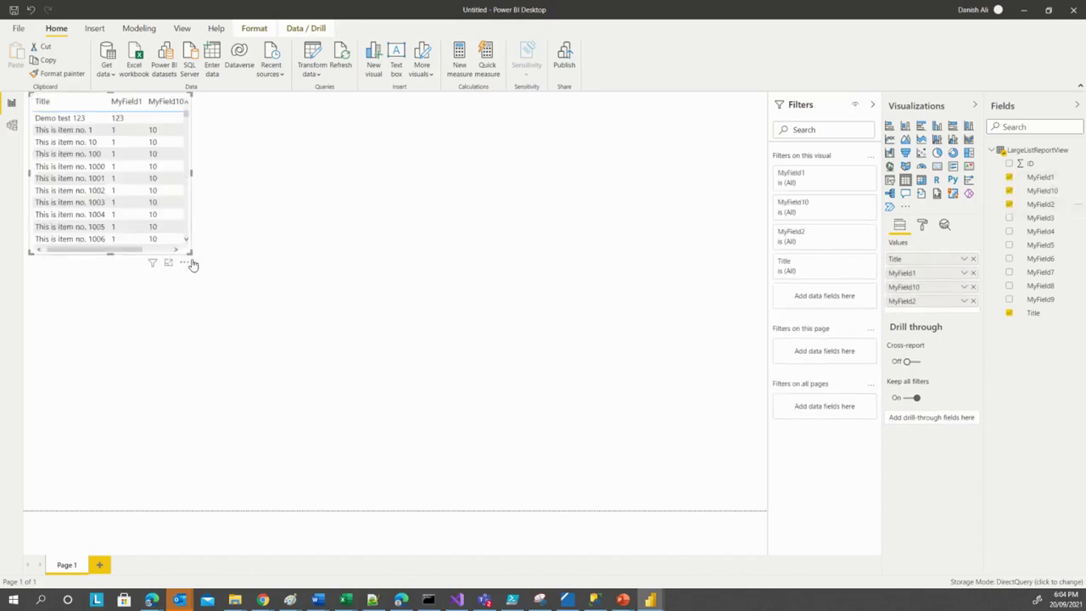
{"action": "left_click_drag", "start_coordinate": [196, 257], "coordinate": [682, 530]}
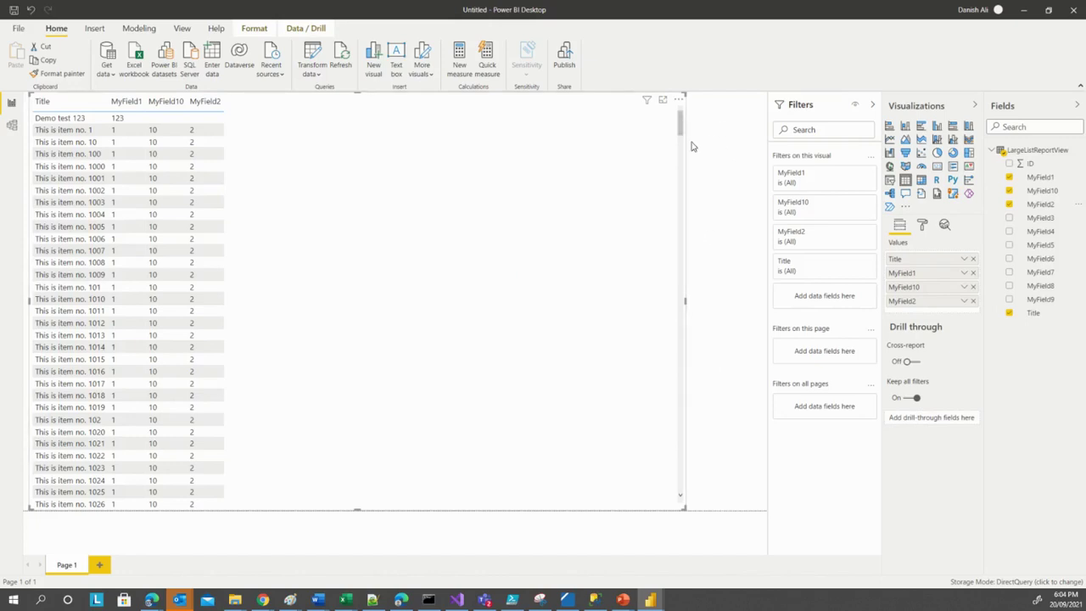
Sort the table by Title and refresh so the Demo test 1234 row appears
{"action": "left_click", "coordinate": [200, 106]}
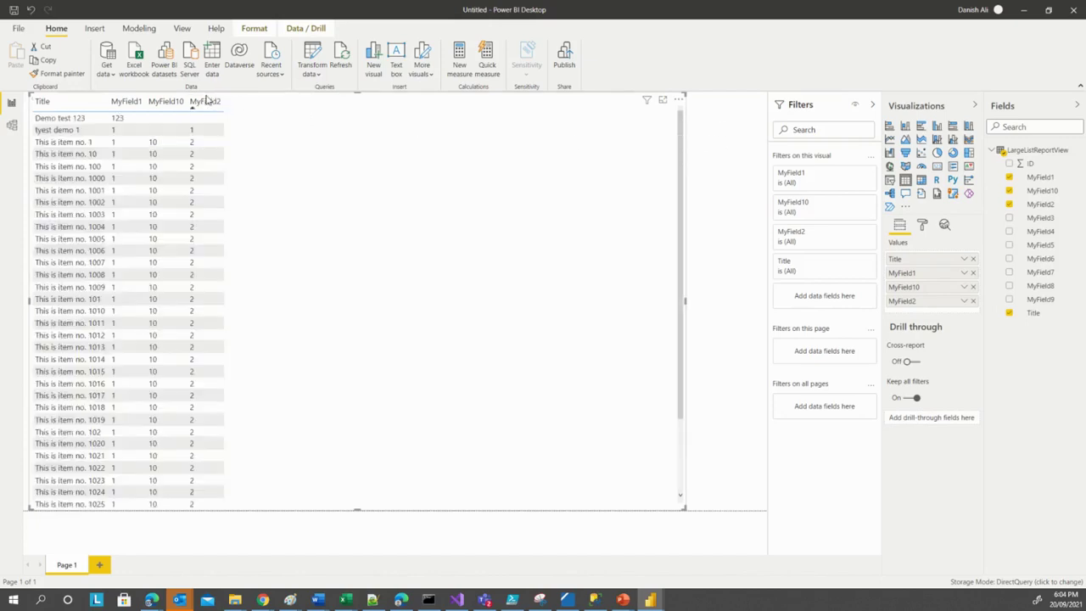
{"action": "left_click", "coordinate": [61, 104]}
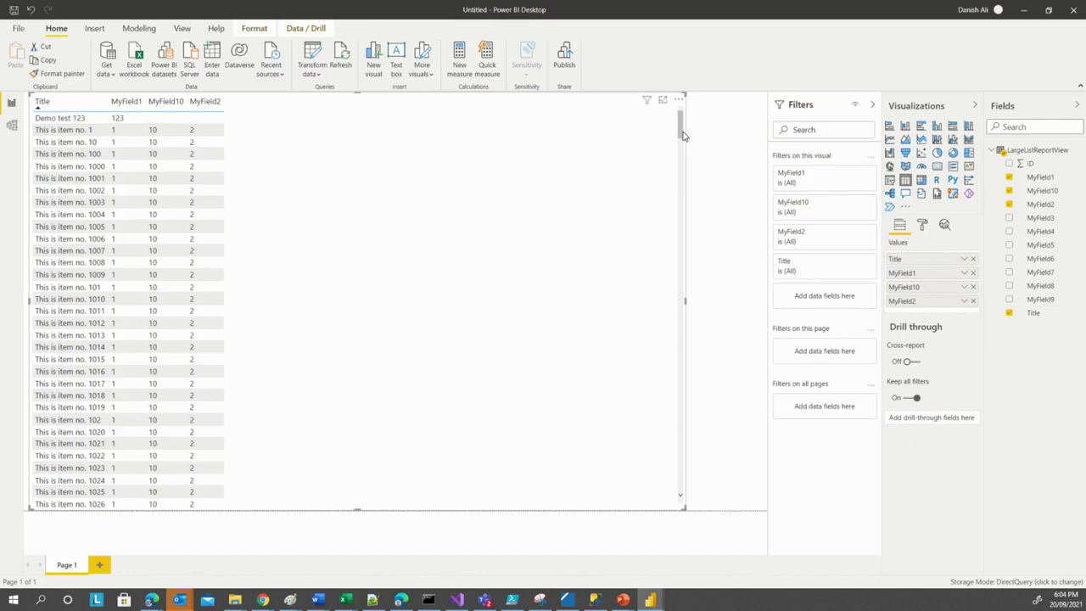
{"action": "left_click", "coordinate": [341, 65]}
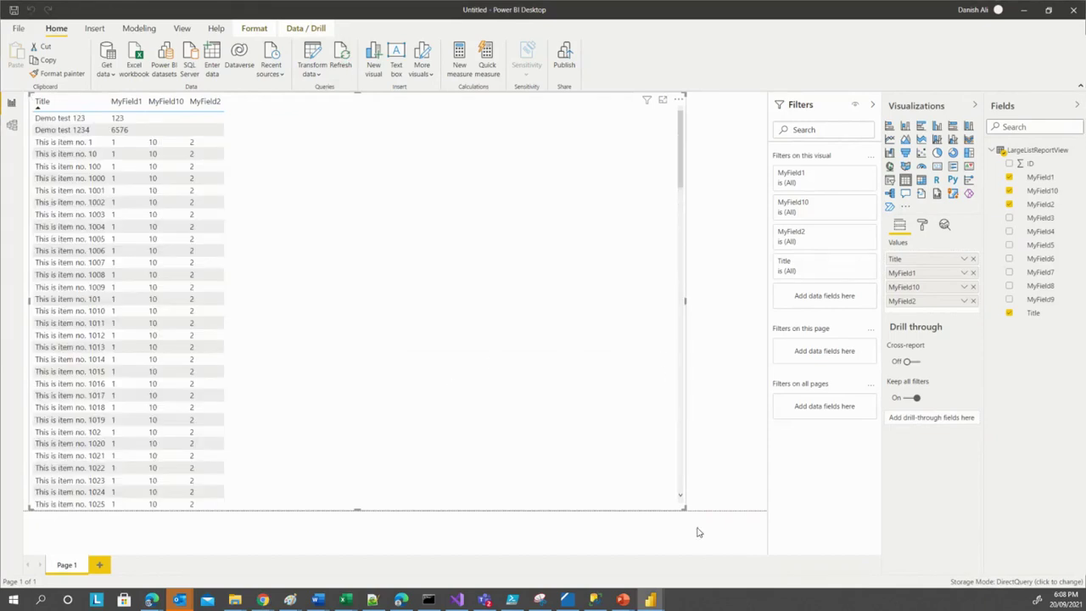
Save a new Ants item 'DEmo test 123456' with MyField1 123456, then minimize SQLListManager
{"action": "mouse_move", "coordinate": [265, 600]}
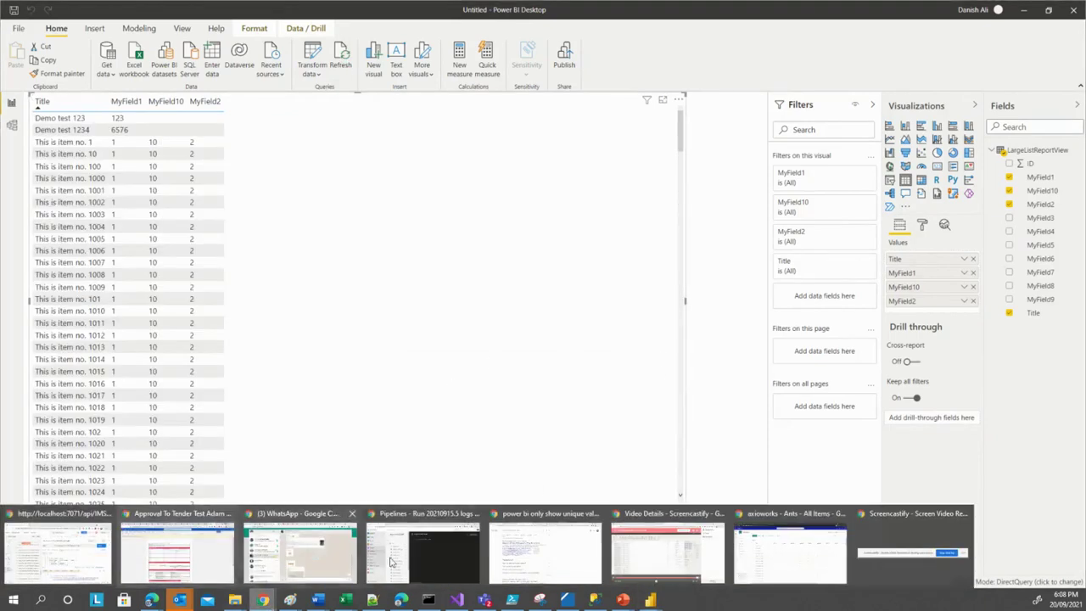
{"action": "left_click", "coordinate": [785, 551]}
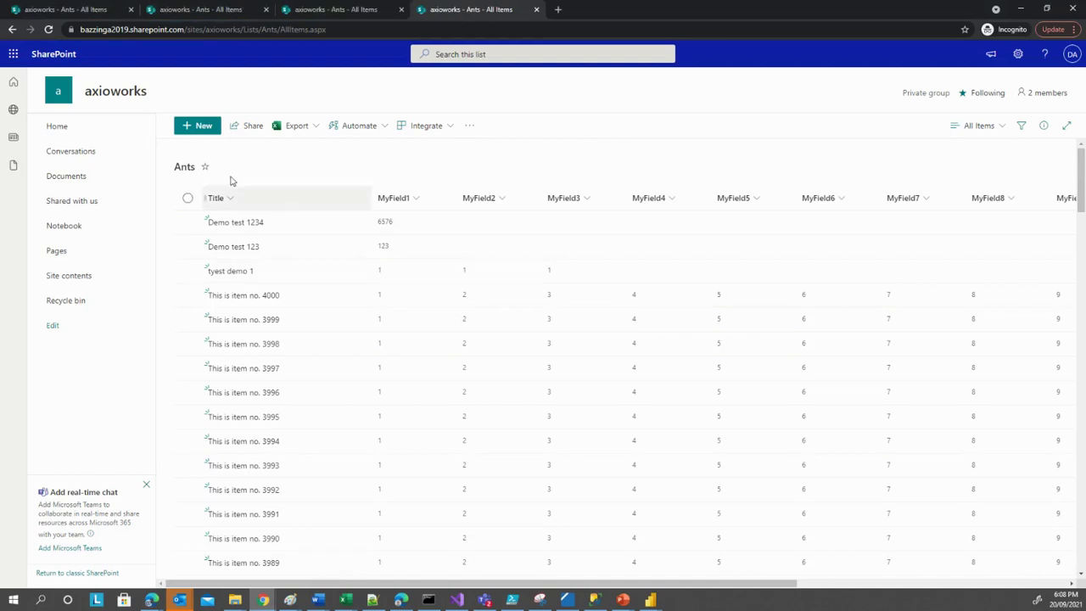
{"action": "left_click", "coordinate": [189, 129]}
{"action": "type", "text": "DE"}
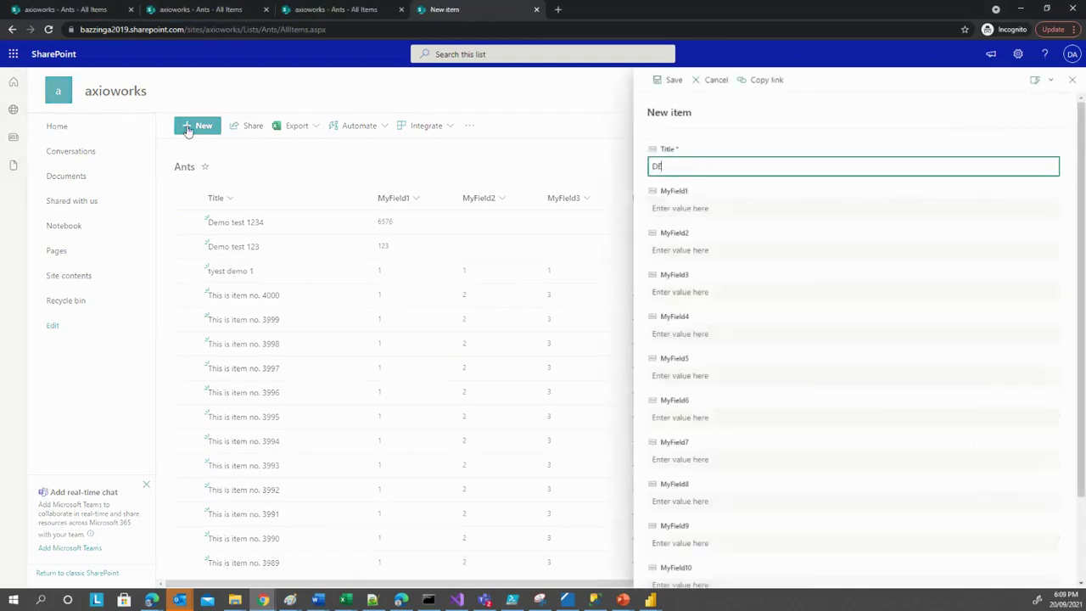
{"action": "type", "text": "mo test 123456"}
{"action": "key", "text": "Tab"}
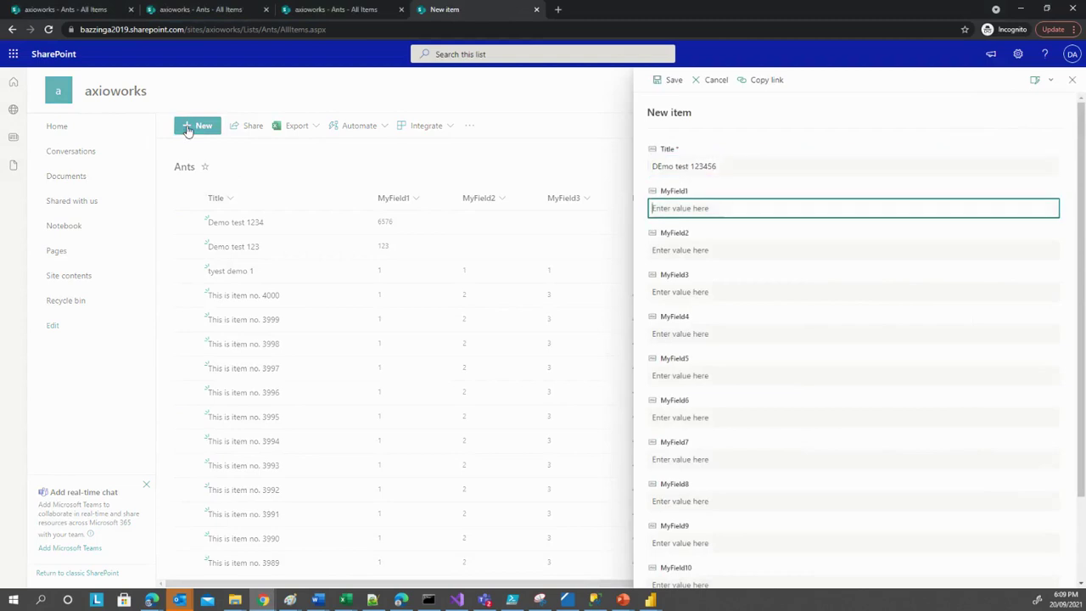
{"action": "type", "text": "12345"}
{"action": "type", "text": "5"}
{"action": "left_click", "coordinate": [667, 80]}
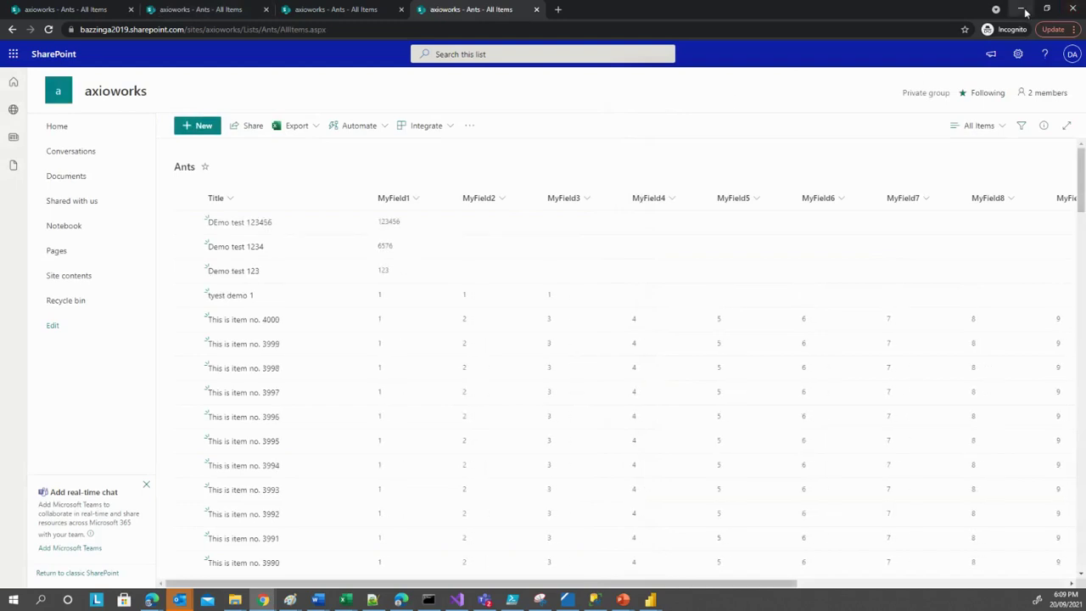
{"action": "left_click", "coordinate": [566, 599]}
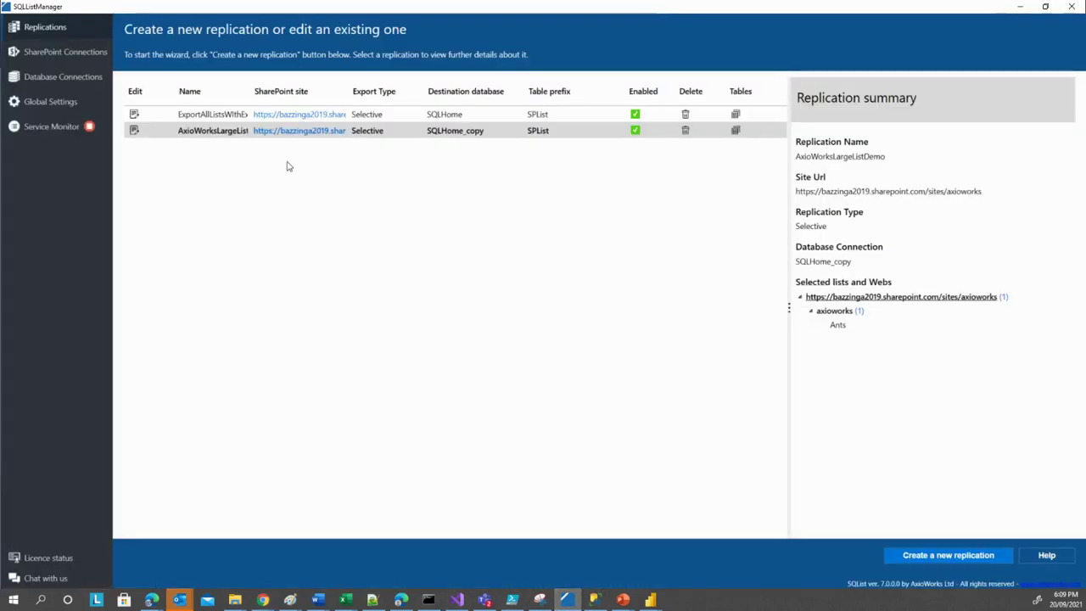
{"action": "left_click", "coordinate": [1020, 7]}
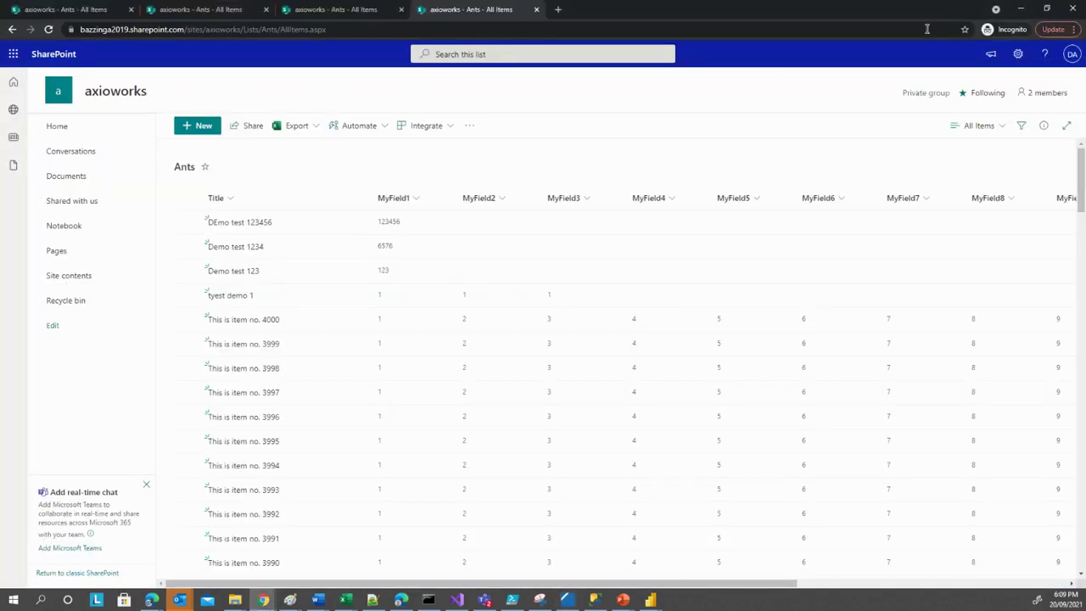
Return to Power BI Desktop and refresh to show the DEmo test 123456 row
{"action": "left_click", "coordinate": [1023, 7]}
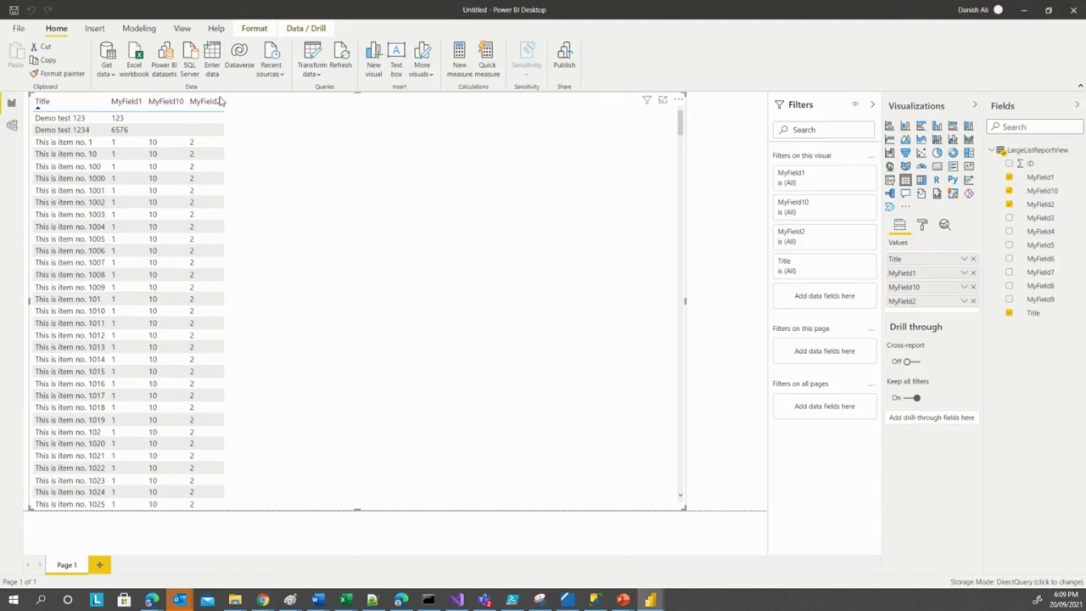
{"action": "left_click", "coordinate": [342, 58]}
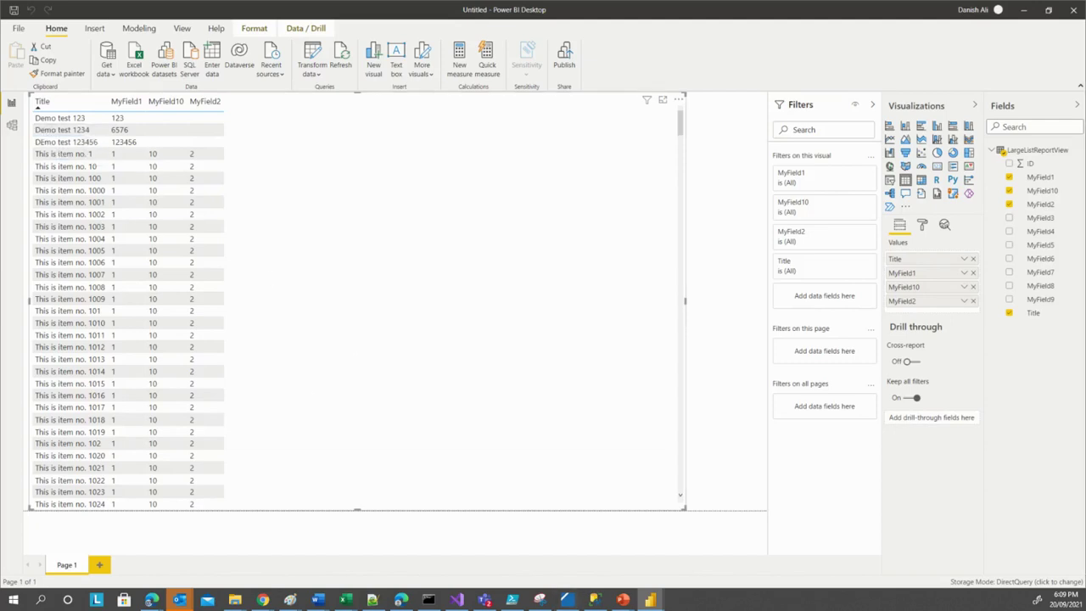
{"action": "mouse_move", "coordinate": [622, 601]}
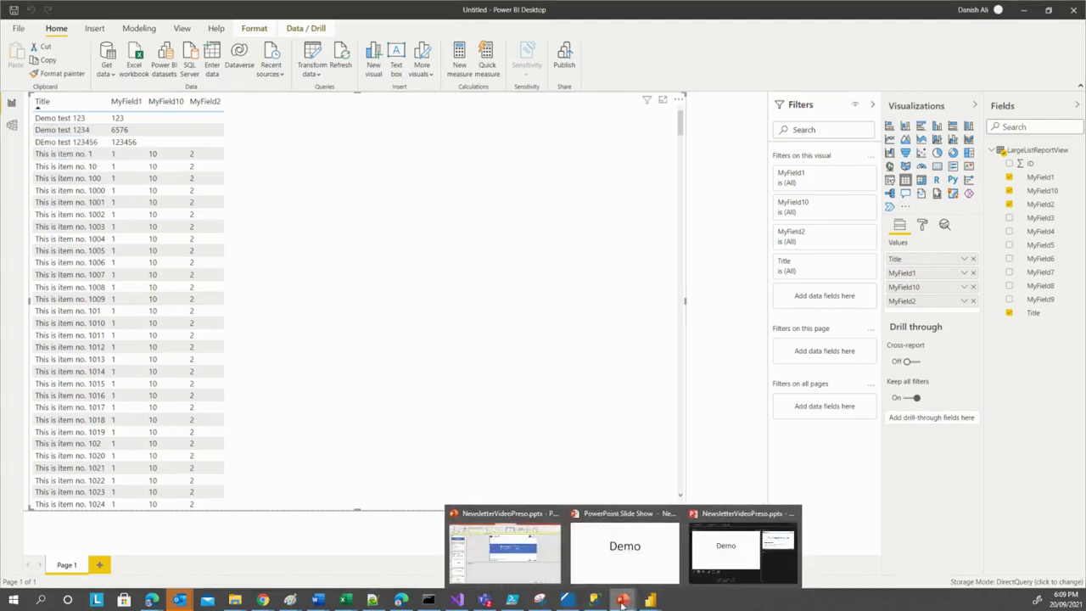